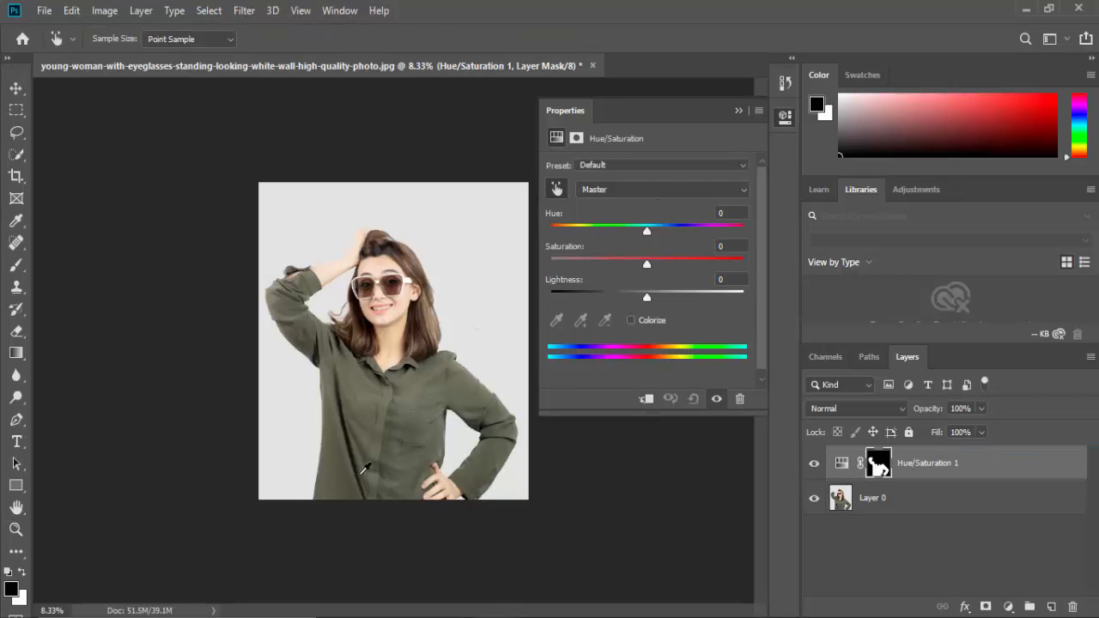
Target the shirt's Yellows in the Hue/Saturation adjustment, set hue to -104 and saturation to +79, and darken the lightness
click(365, 468)
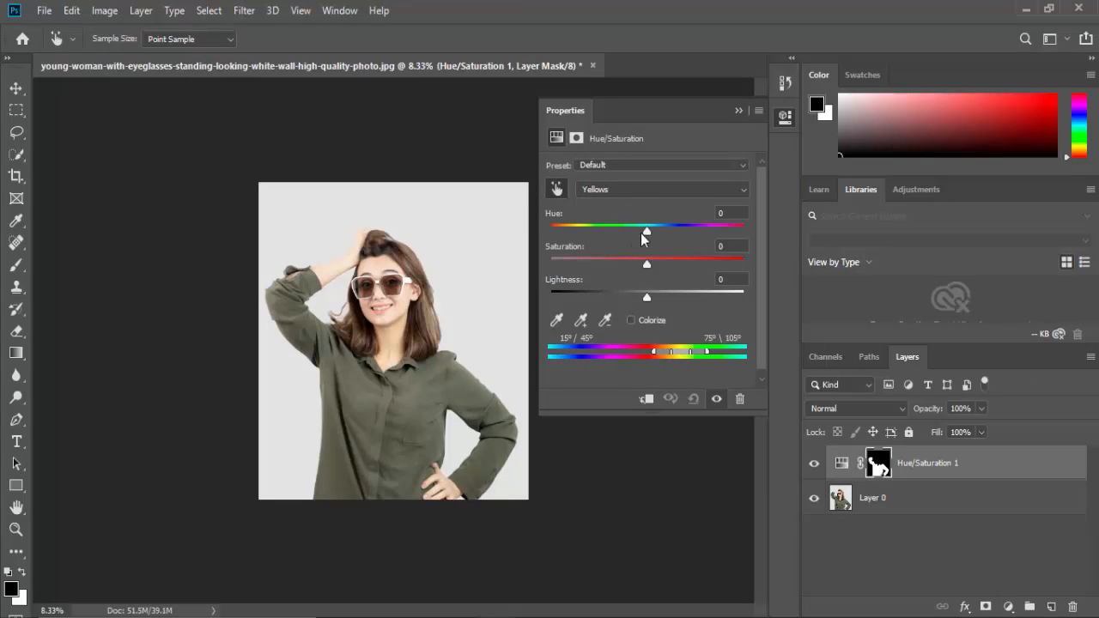
drag(644, 232, 581, 241)
drag(646, 263, 723, 267)
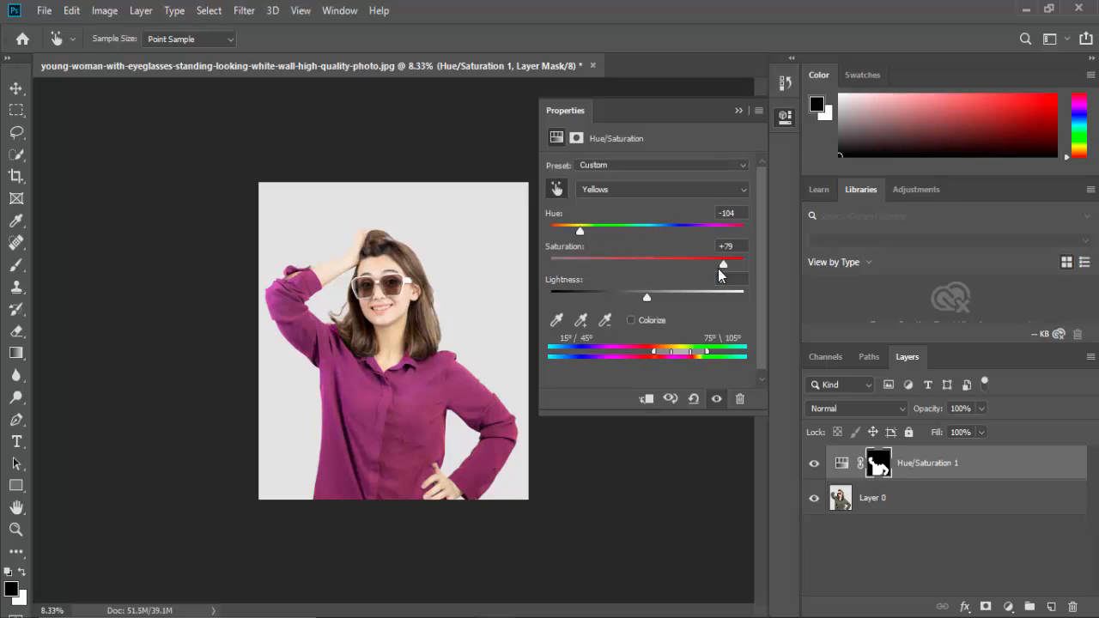
drag(645, 298, 602, 301)
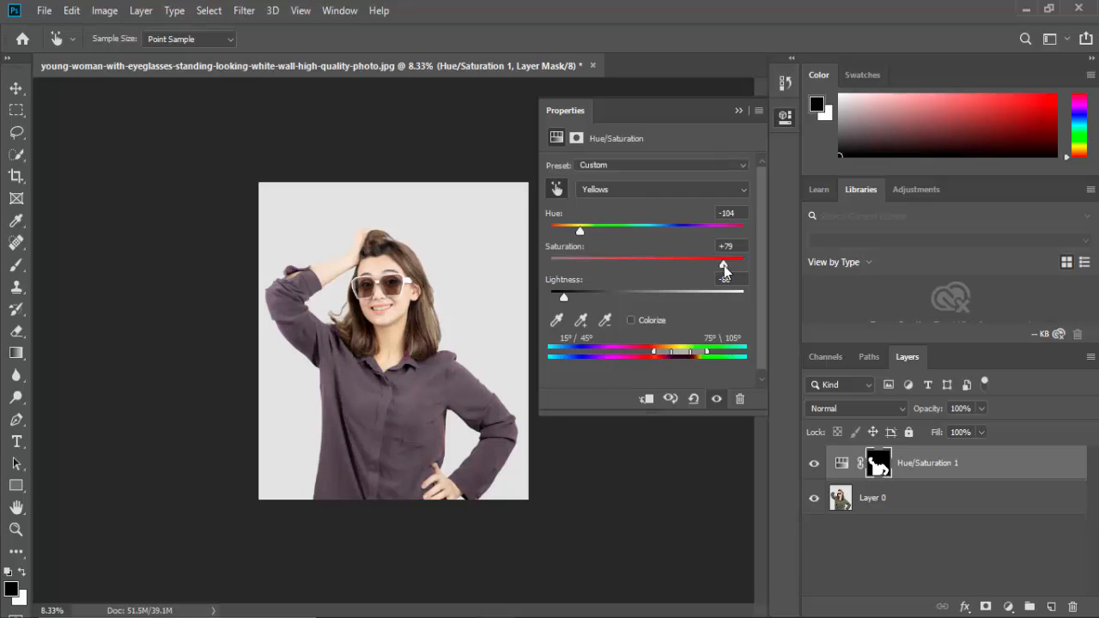
Rework the shirt color to hue -19, saturation +60 and lightness -6, and shift the affected color range to 138°/144° – 145°\167°
drag(724, 265, 728, 232)
drag(563, 298, 713, 297)
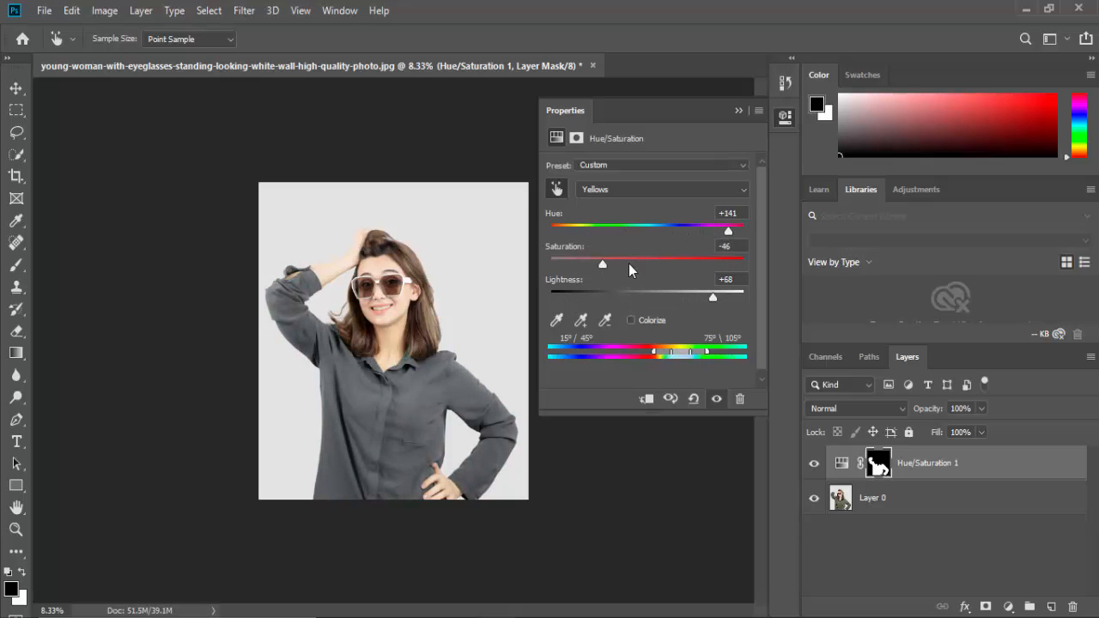
drag(629, 268, 661, 267)
drag(728, 231, 581, 236)
drag(712, 297, 642, 298)
drag(583, 232, 631, 247)
mouse_move(701, 268)
mouse_down()
mouse_move(714, 268)
mouse_move(704, 264)
mouse_up()
drag(651, 357, 728, 352)
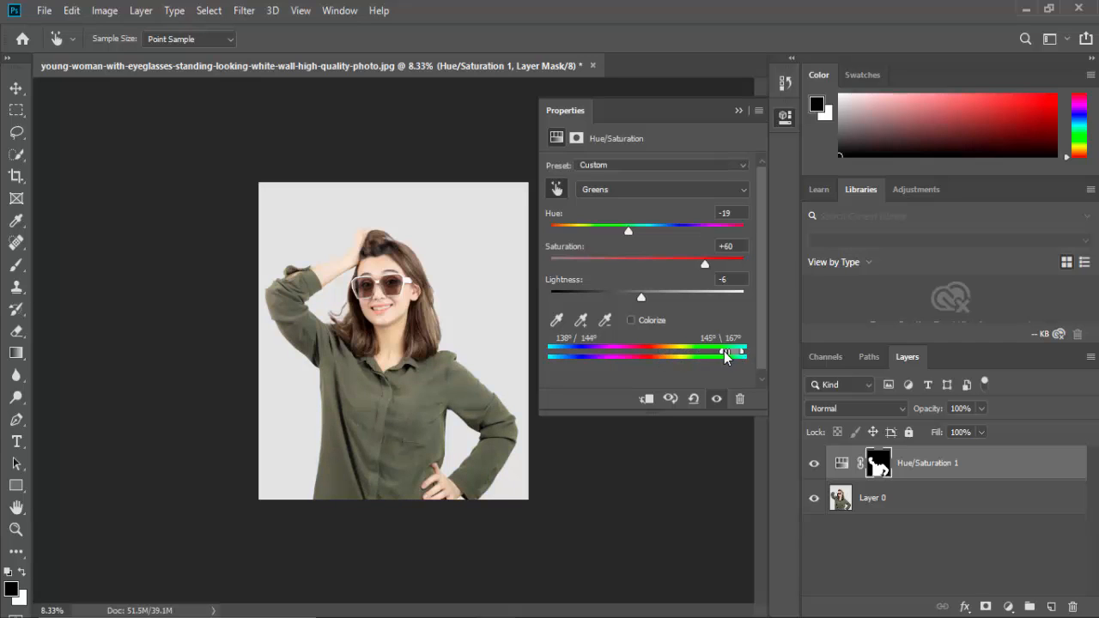
Delete the Hue/Saturation 1 adjustment layer and activate the Move tool
click(738, 110)
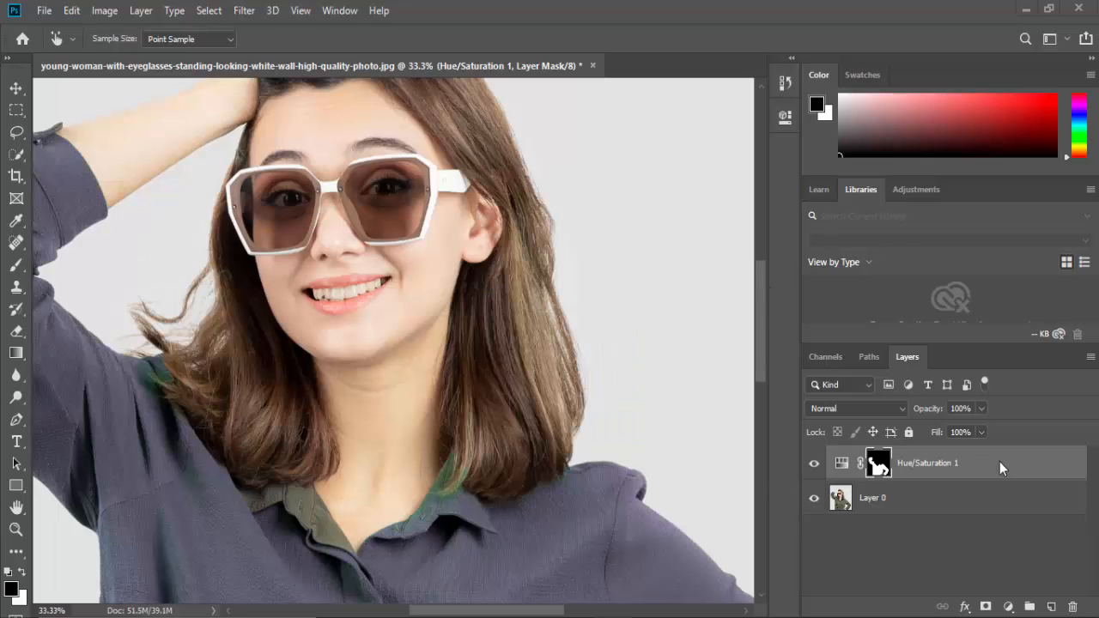
key(Delete)
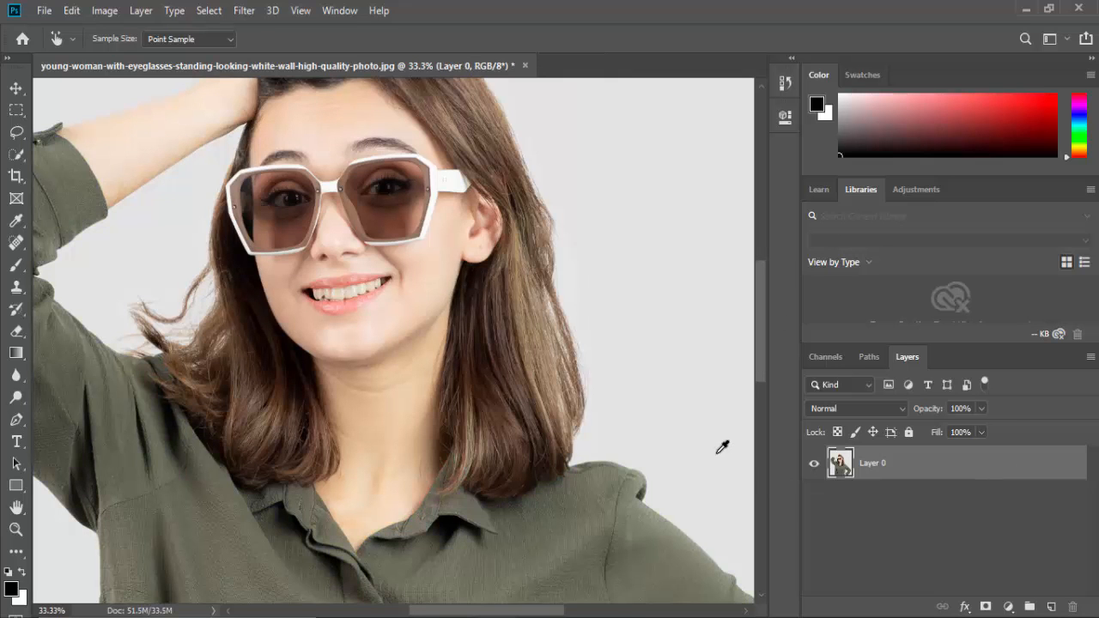
key(ctrl+minus)
key(ctrl+minus)
key(ctrl+minus)
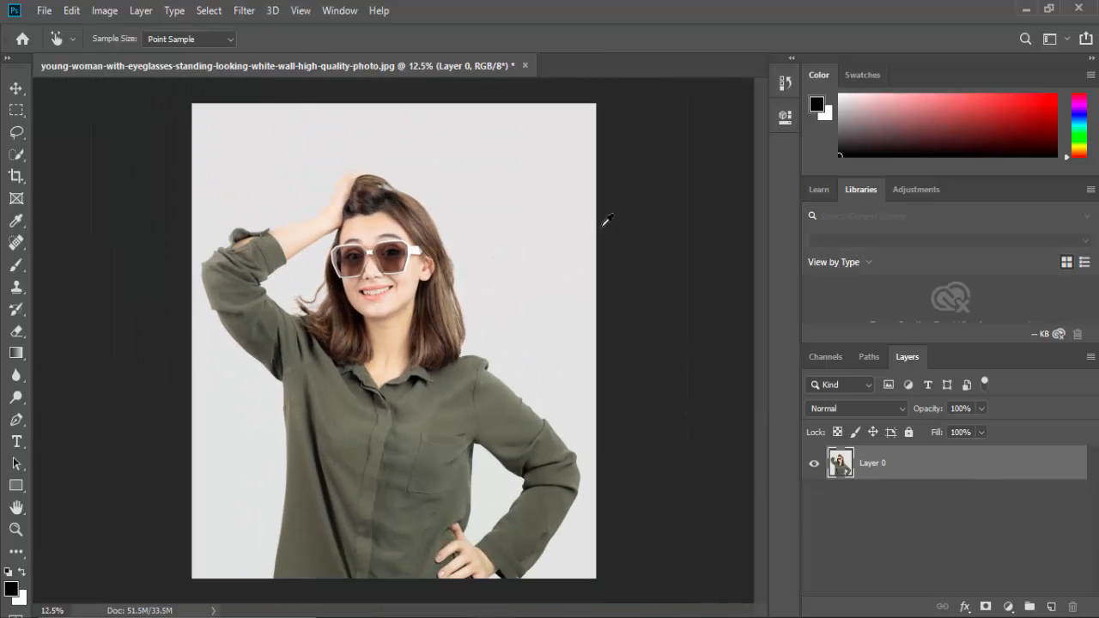
click(17, 89)
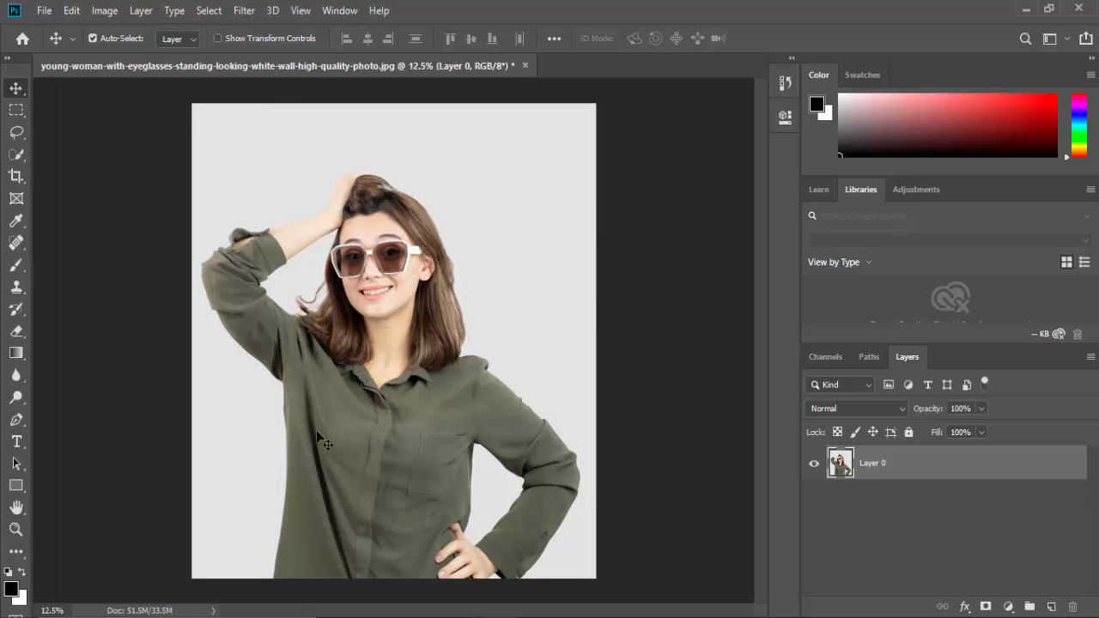
Select the shirt with the Quick Selection tool and subtract the long hair beside the face from the selection
click(17, 155)
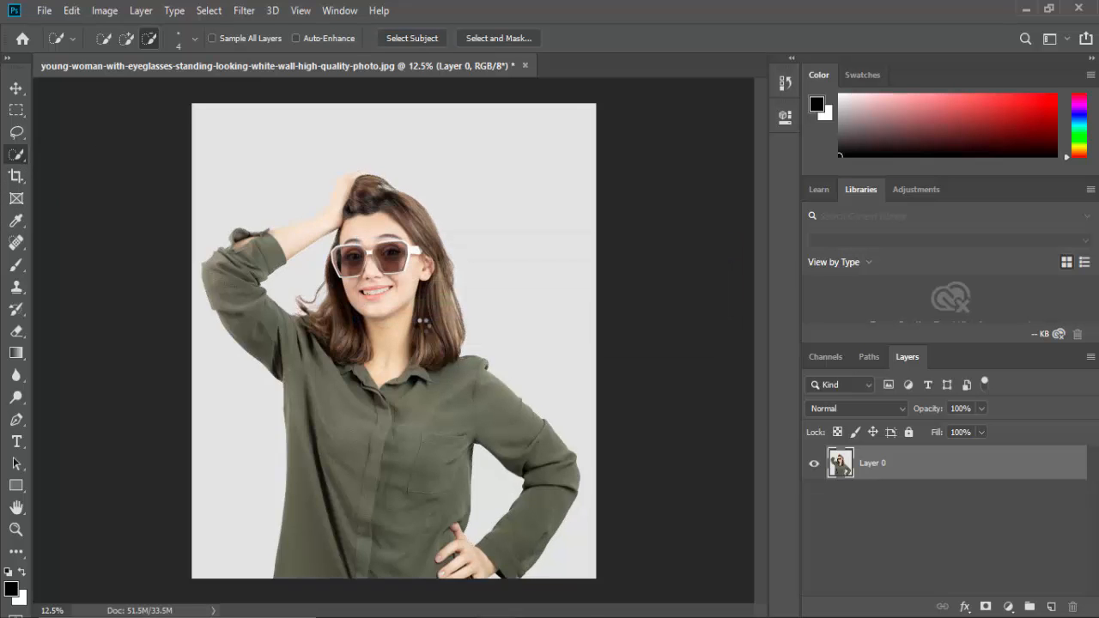
key(ctrl+plus)
key(ctrl+plus)
key(ctrl+plus)
scroll(412, 325, up, 2)
drag(528, 225, 554, 280)
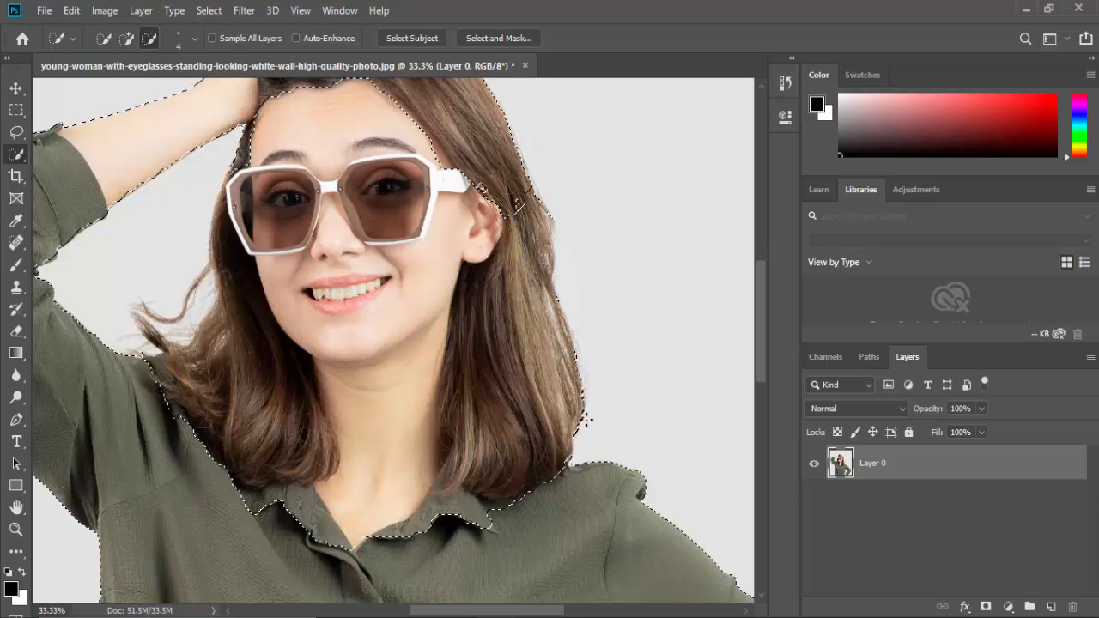
click(587, 420)
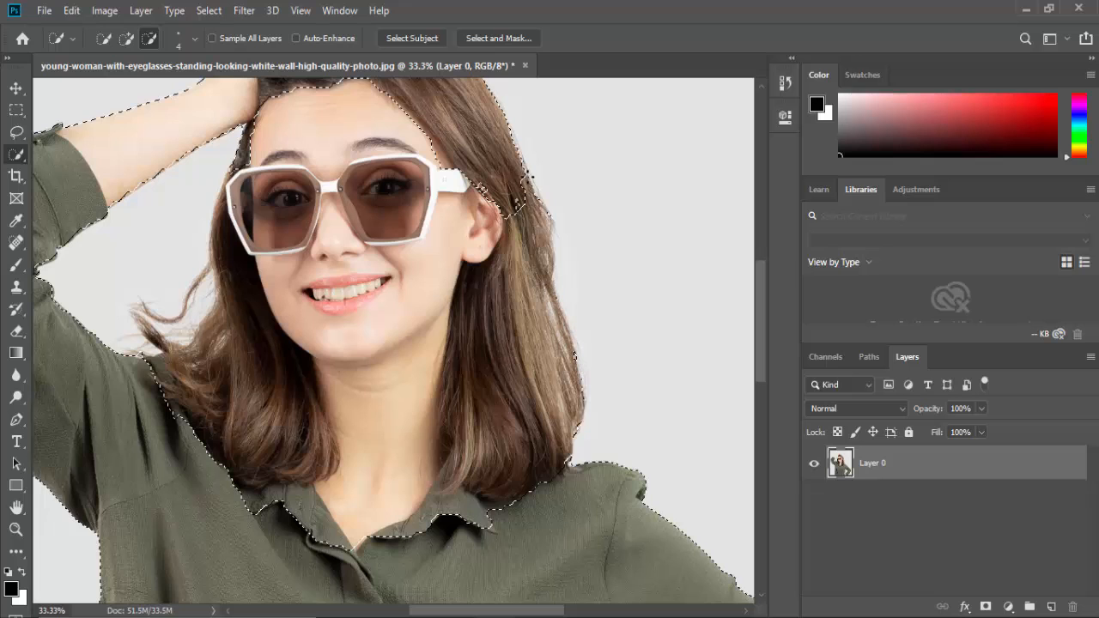
Subtract the hair on top of the head from the selection
scroll(531, 324, up, 3)
drag(519, 301, 401, 164)
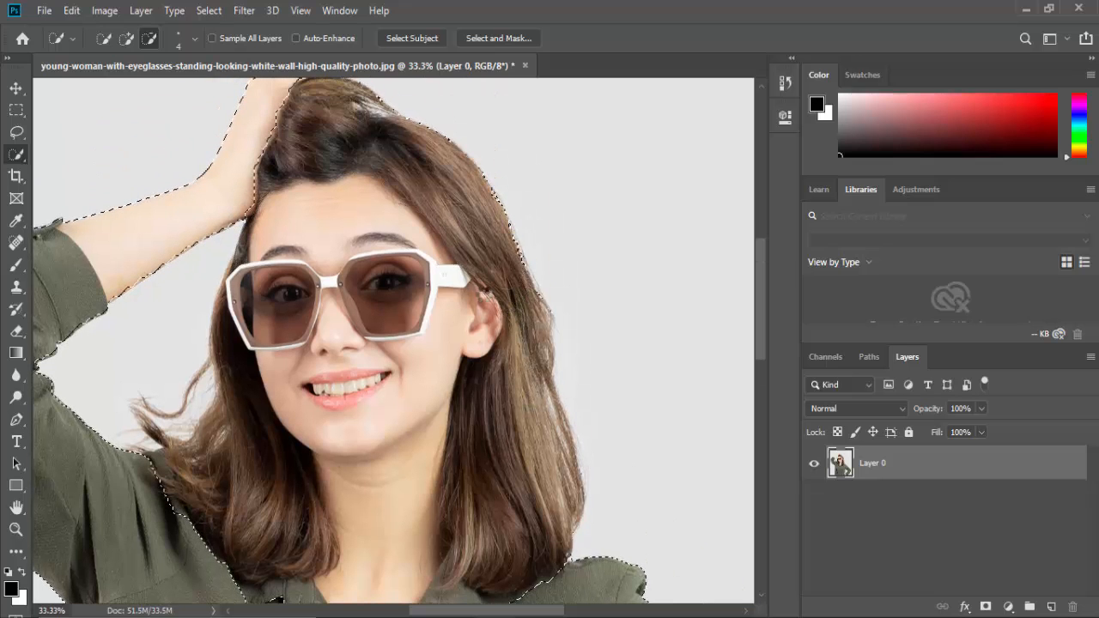
scroll(393, 341, up, 2)
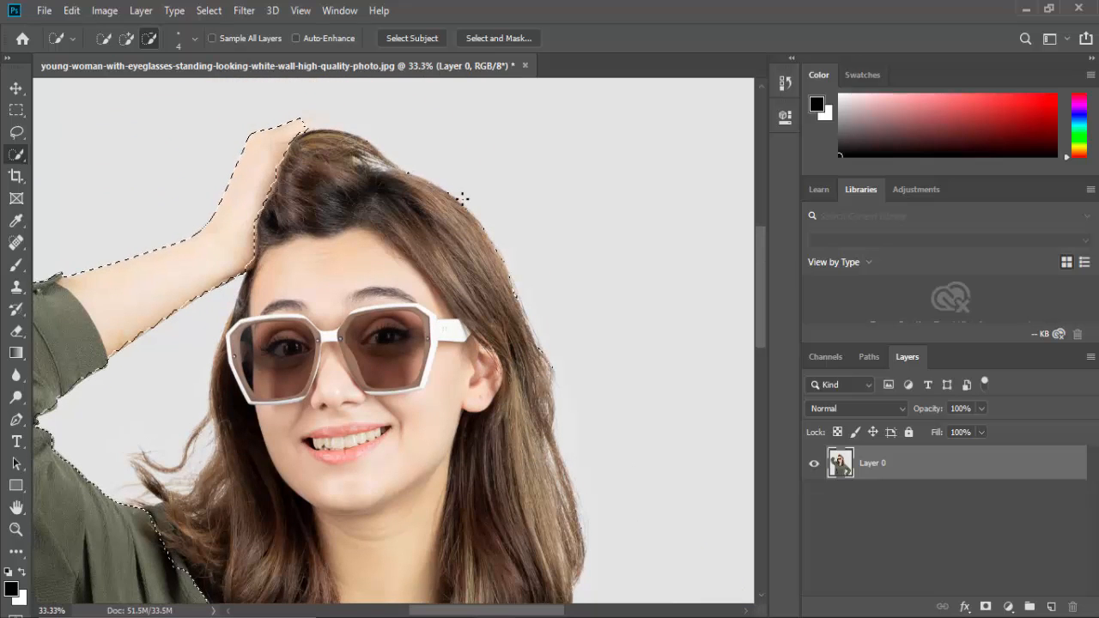
drag(462, 198, 507, 288)
Subtract the bare skin showing through the raised sleeve's cuff opening from the selection
scroll(388, 218, left, 8)
scroll(300, 241, up, 2)
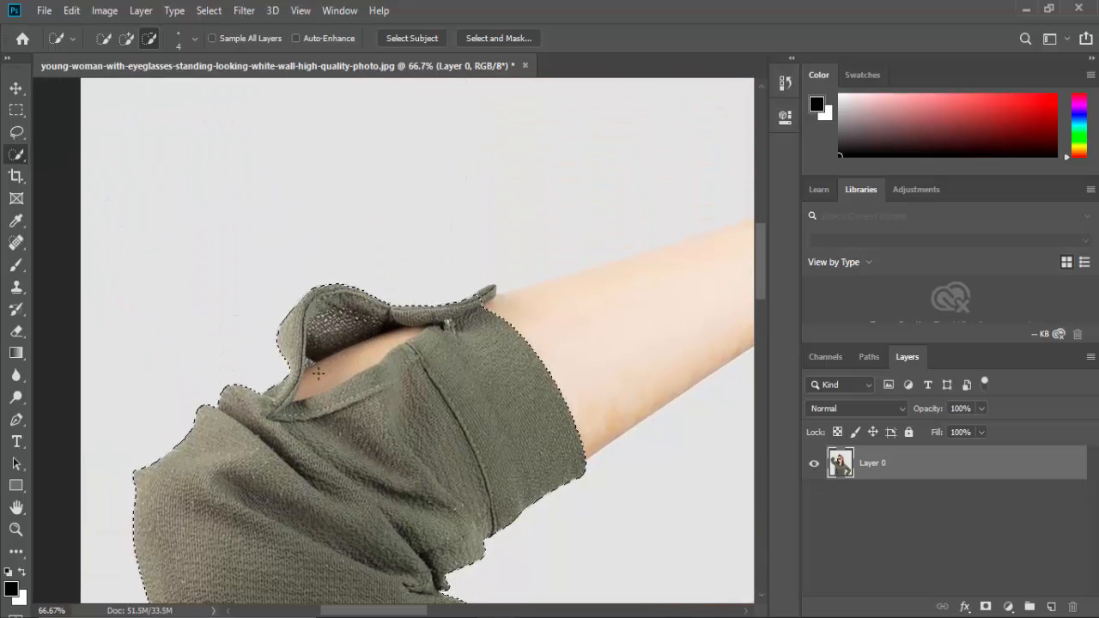
drag(318, 373, 404, 335)
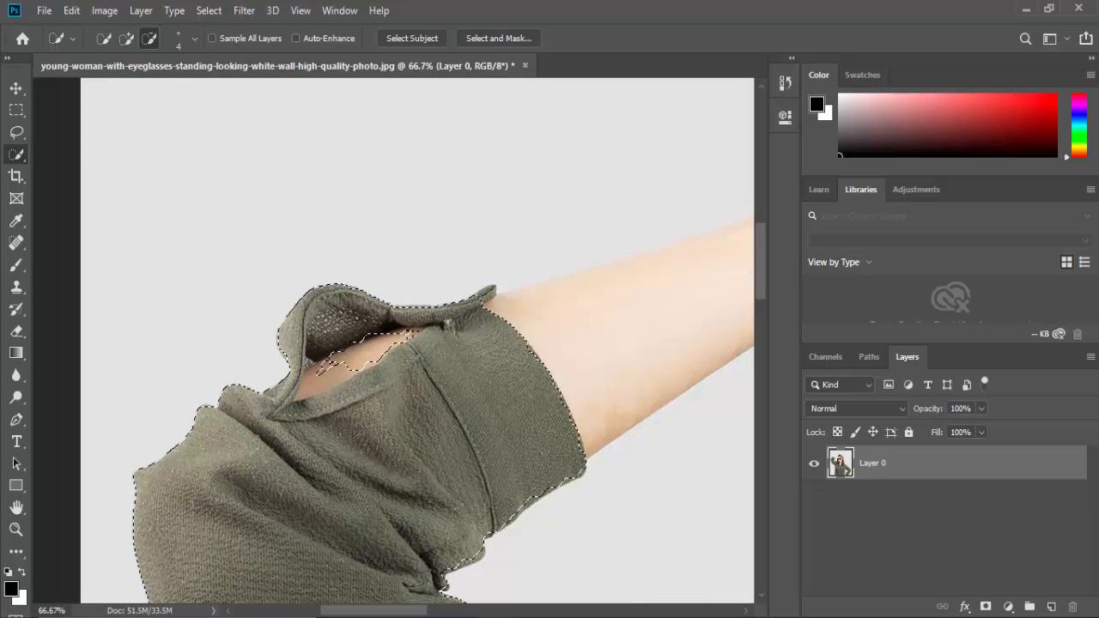
scroll(394, 342, down, 2)
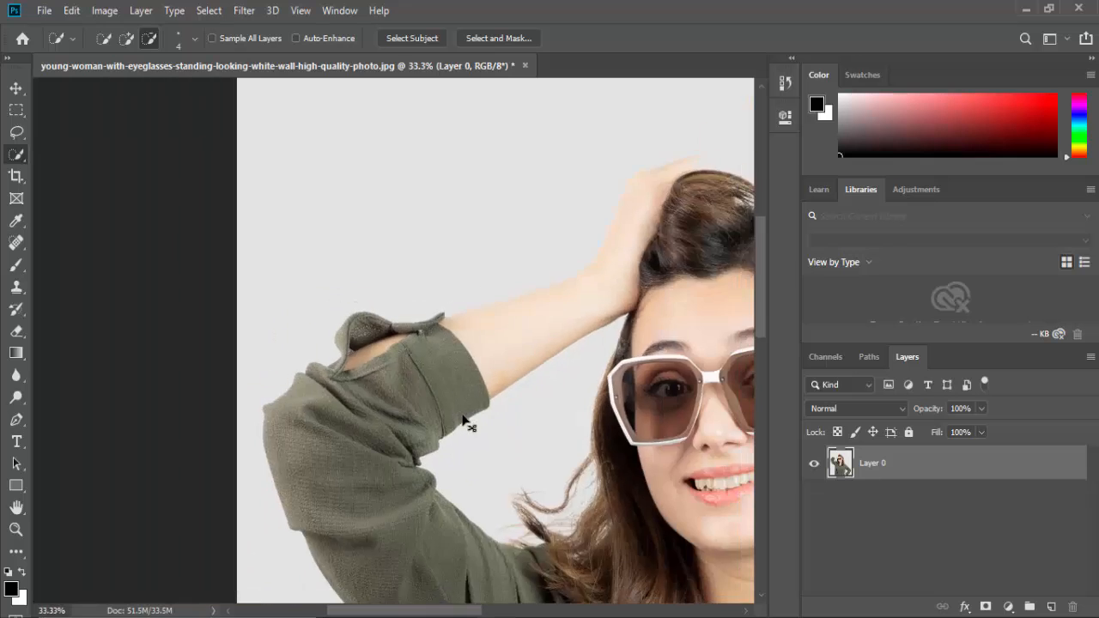
scroll(464, 420, down, 3)
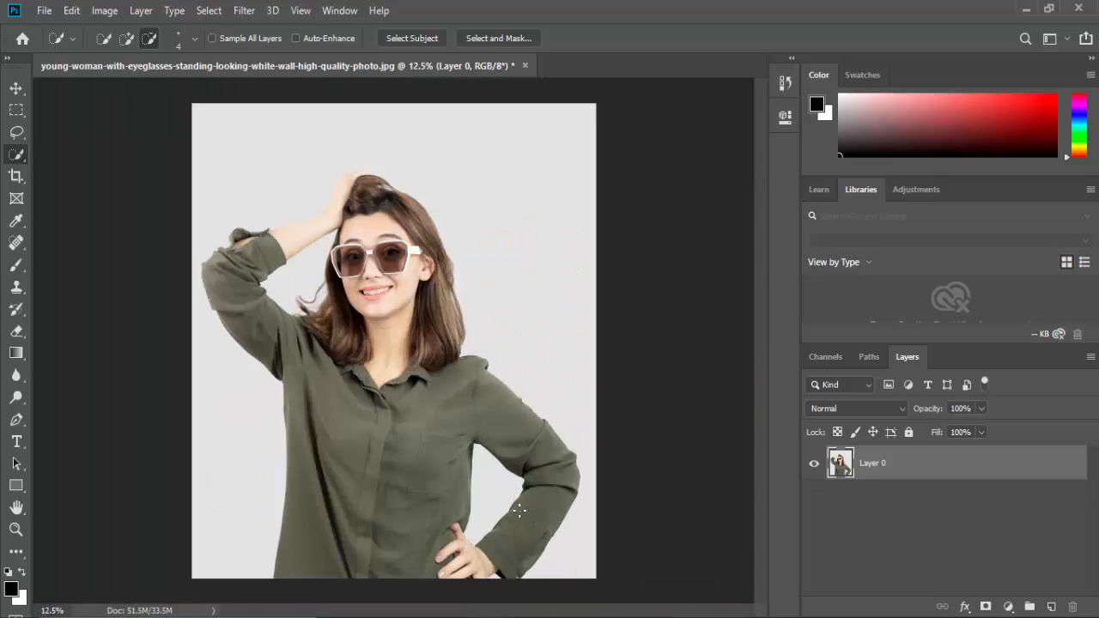
Subtract the background gap between the torso and the bent arm from the selection
scroll(520, 511, up, 2)
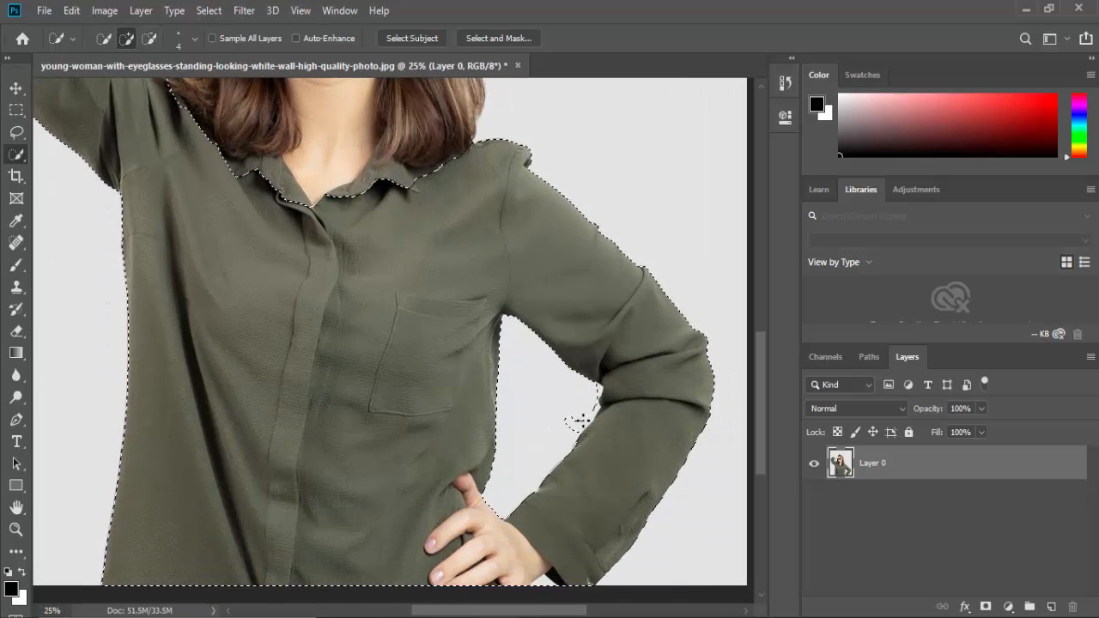
click(583, 420)
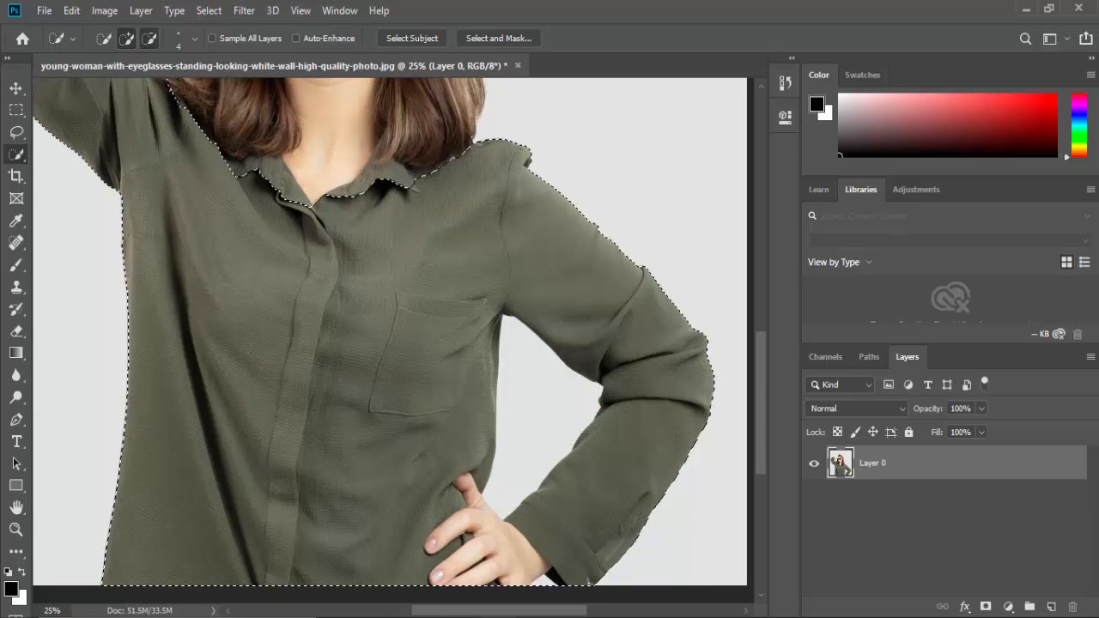
click(148, 38)
mouse_move(508, 483)
mouse_down()
mouse_move(524, 425)
mouse_move(563, 448)
mouse_up()
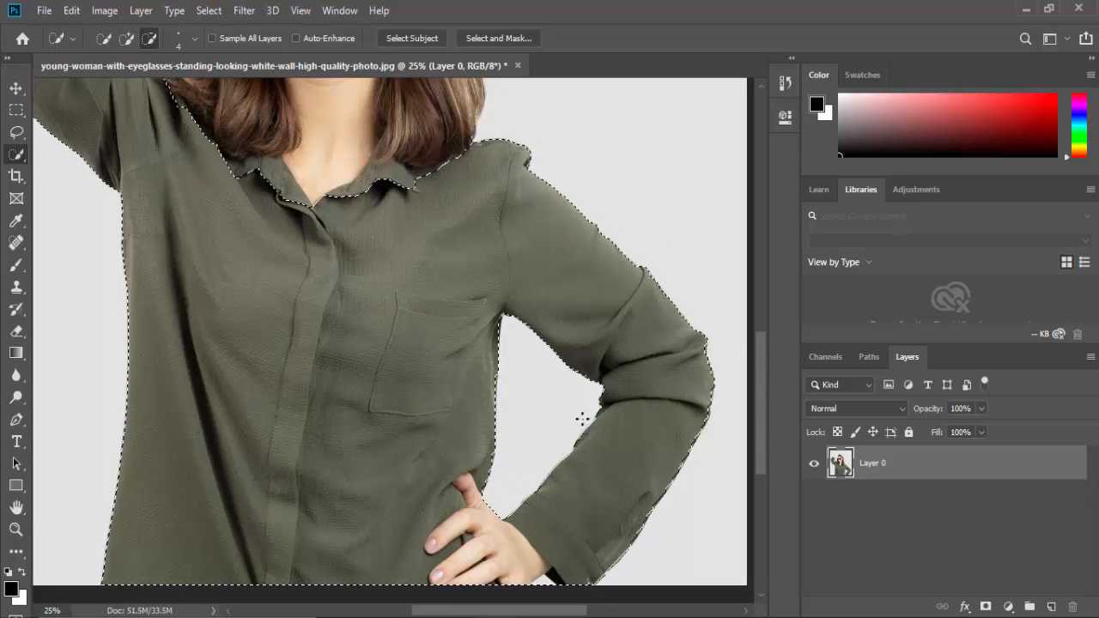
scroll(579, 432, down, 3)
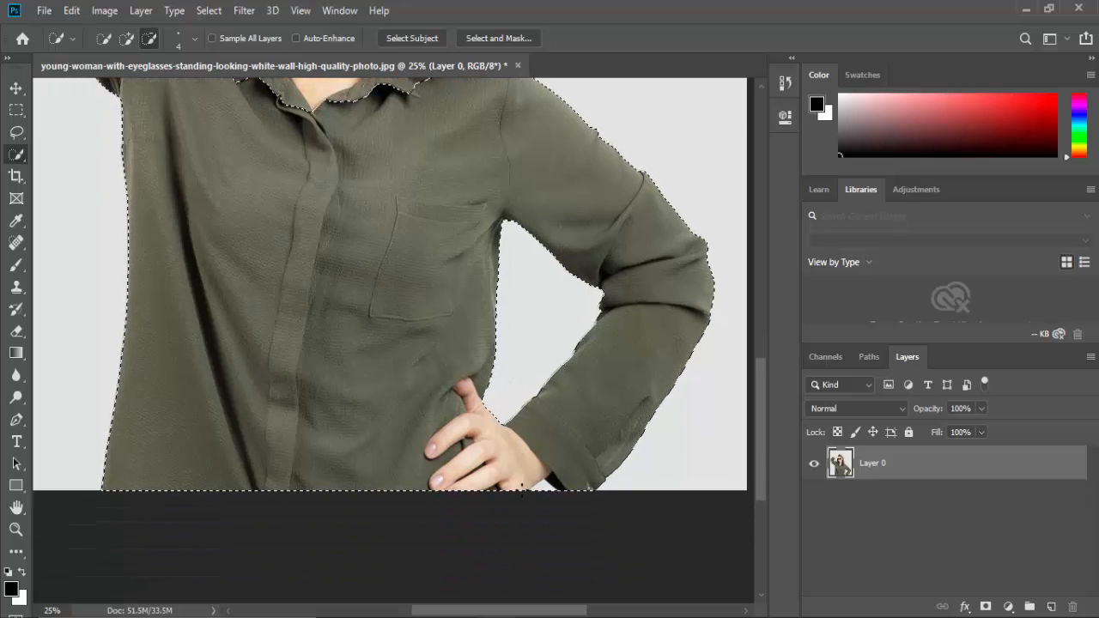
Subtract the hand resting on the hip from the shirt selection
key(ctrl+plus)
key(ctrl+plus)
scroll(520, 498, down, 3)
drag(527, 610, 551, 612)
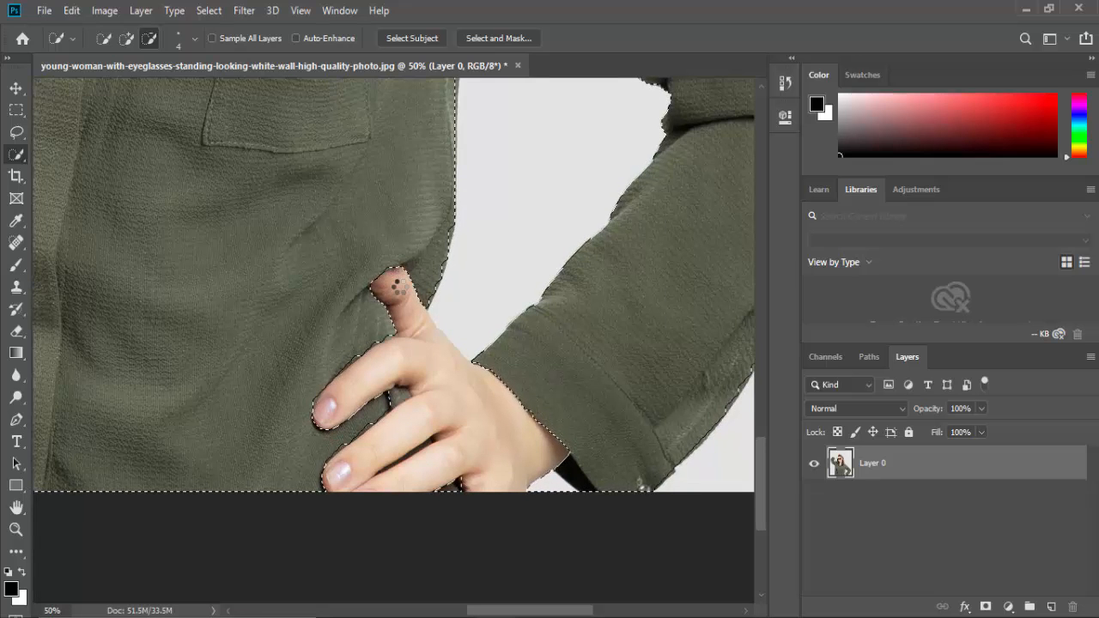
scroll(423, 459, down, 3)
scroll(578, 485, up, 2)
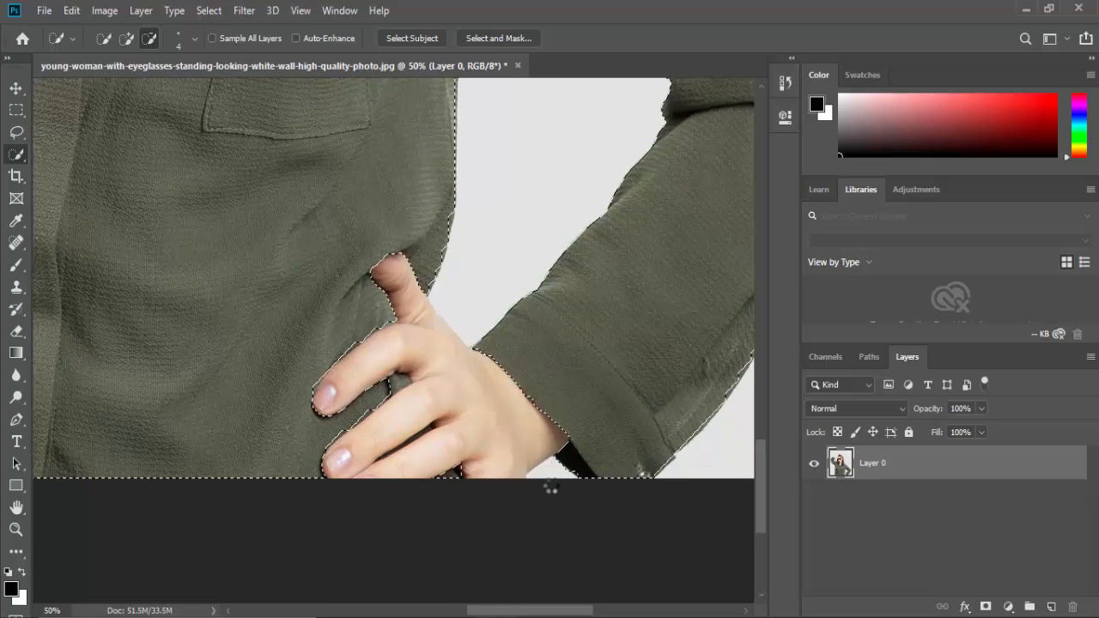
Add the shirt collar and the shoulder fabric just below the hair ends to the selection
key(ctrl+minus)
key(ctrl+minus)
key(ctrl+minus)
key(ctrl+minus)
key(ctrl+minus)
key(ctrl+plus)
key(ctrl+plus)
key(ctrl+plus)
key(ctrl+plus)
key(ctrl+plus)
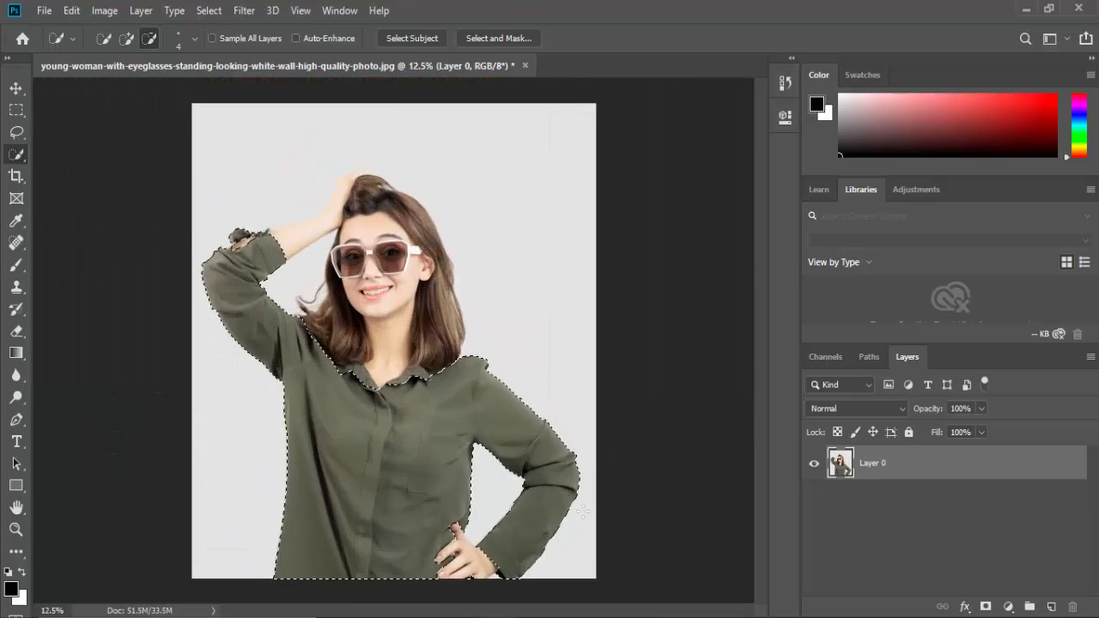
scroll(586, 513, down, 4)
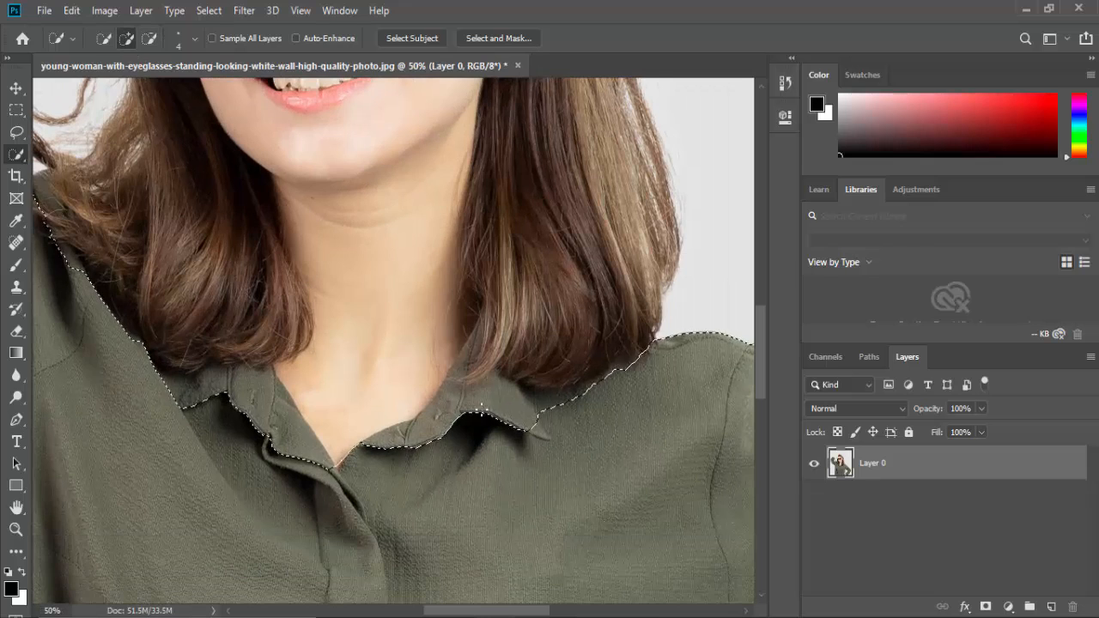
drag(504, 403, 498, 401)
drag(589, 382, 618, 362)
click(624, 360)
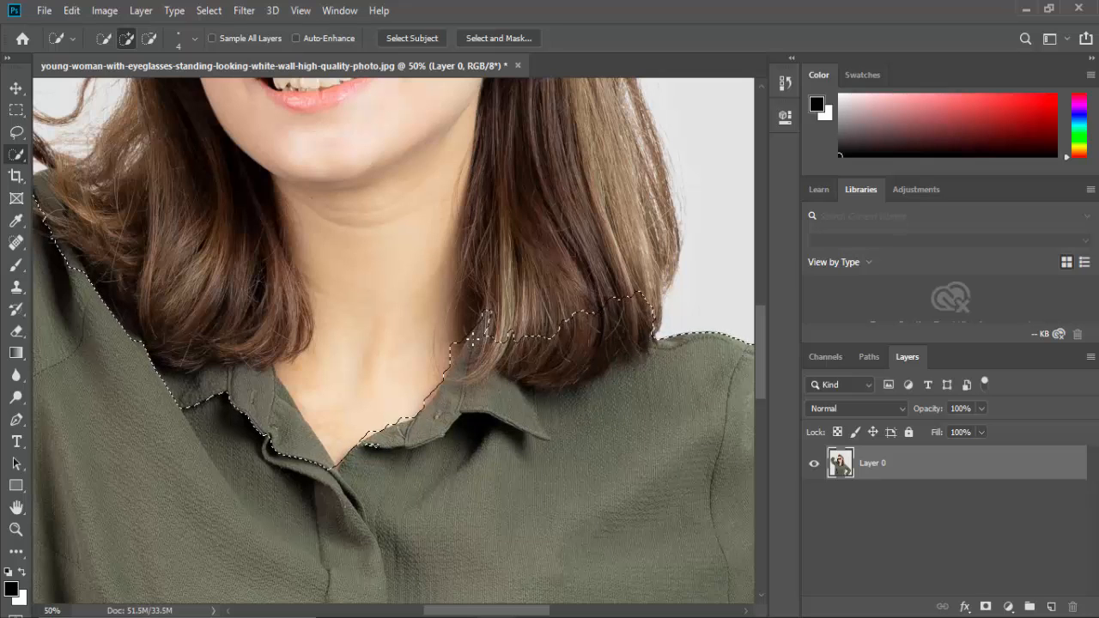
Subtract the hair ends above the collar from the selection and add the remaining collar edges around the neckline
click(148, 38)
drag(490, 345, 540, 345)
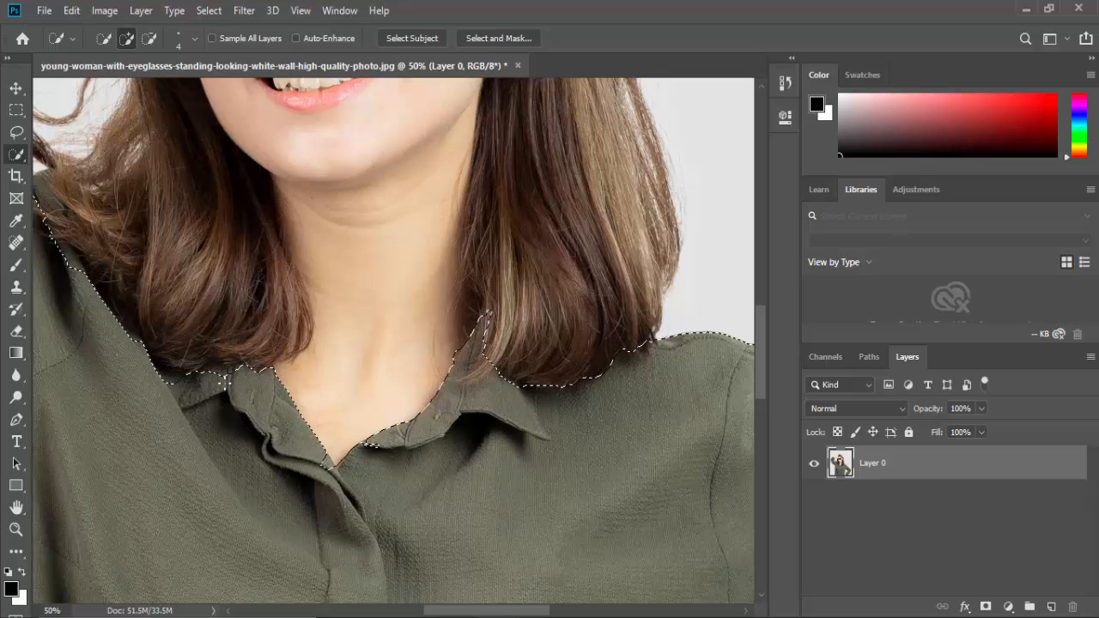
drag(326, 444, 334, 462)
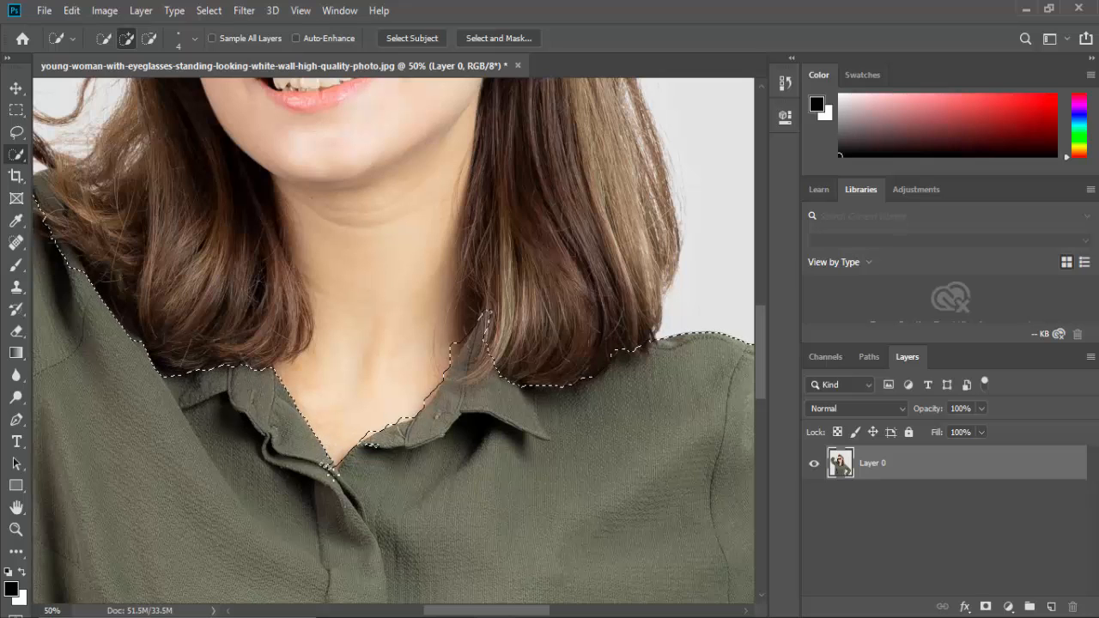
click(373, 449)
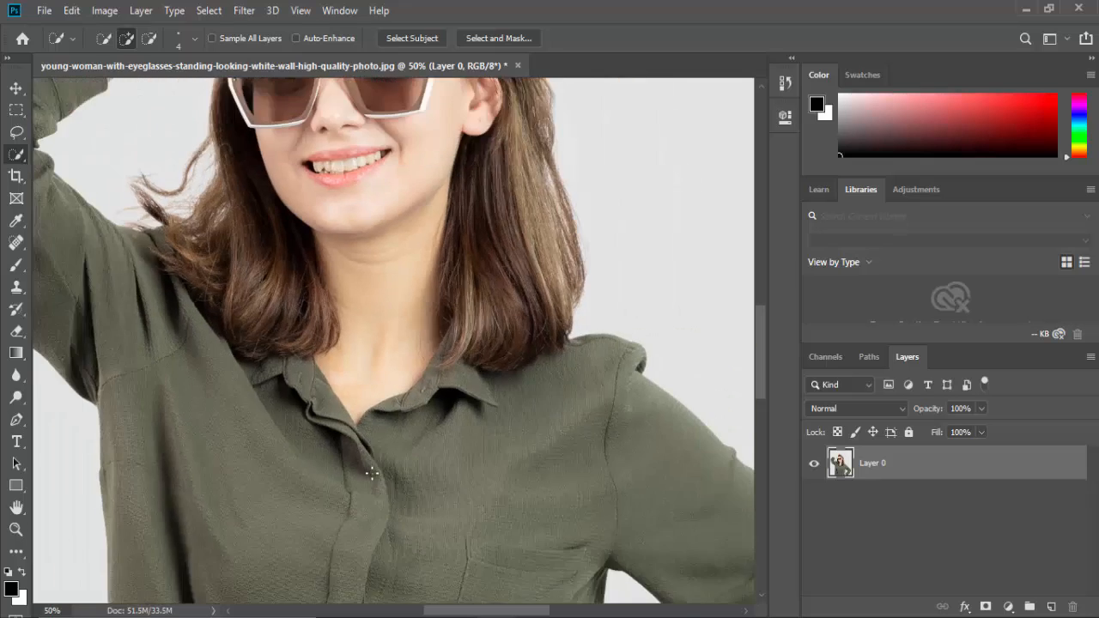
Add the shirt fabric under the hair at the raised arm's shoulder to the selection and subtract the hair strands
key(ctrl+minus)
key(ctrl+minus)
key(ctrl+minus)
key(ctrl+minus)
key(ctrl+minus)
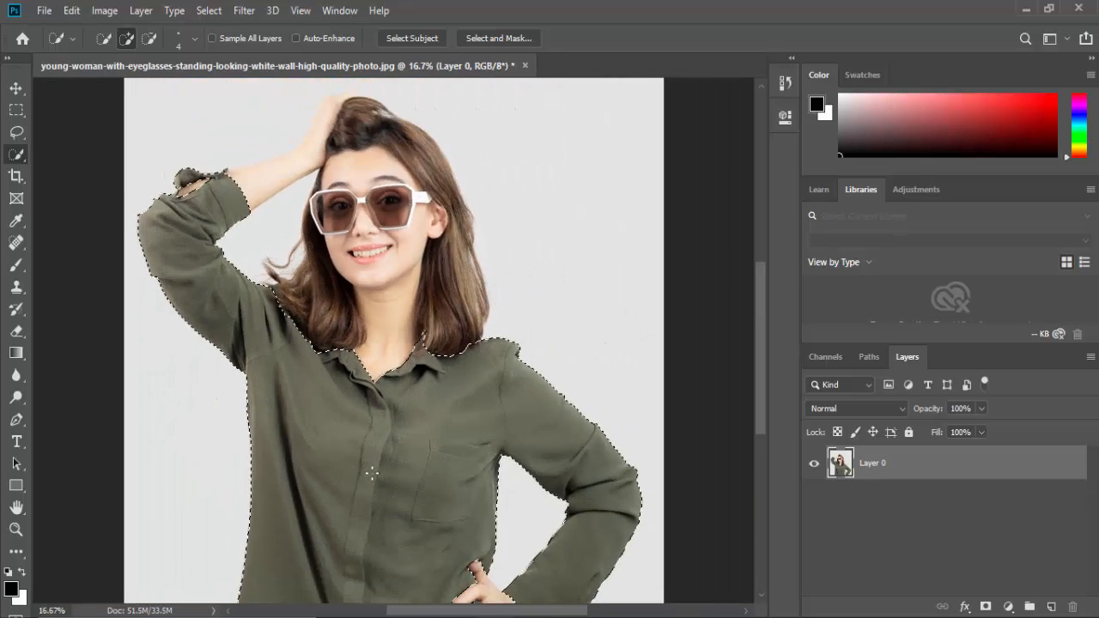
key(ctrl+plus)
key(ctrl+plus)
key(ctrl+plus)
key(ctrl+plus)
key(ctrl+plus)
key(ctrl+plus)
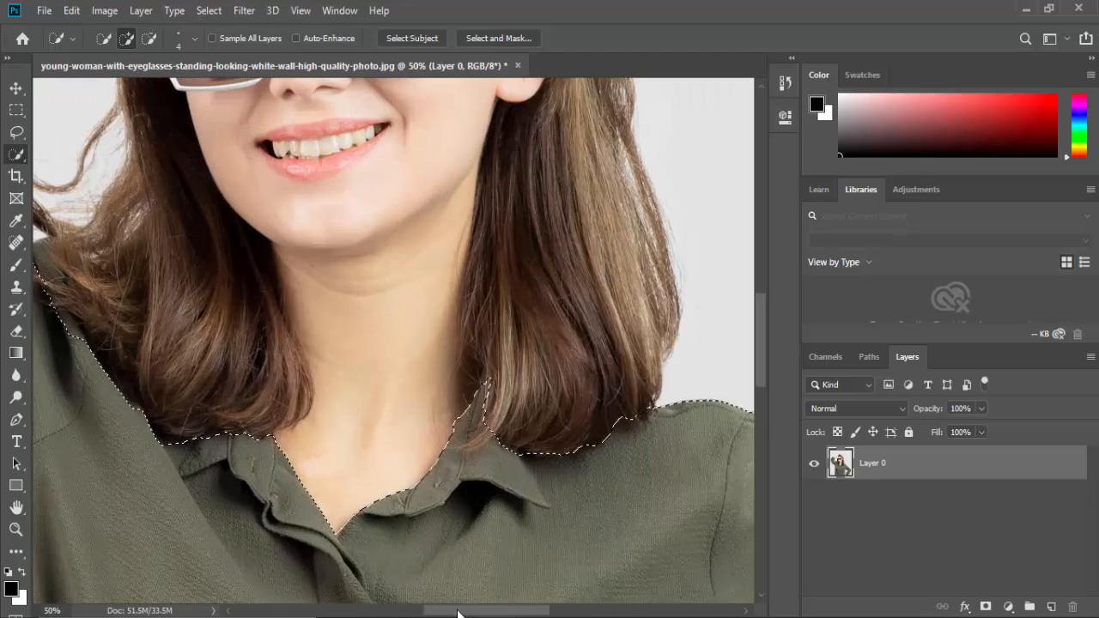
drag(459, 611, 405, 611)
scroll(386, 481, up, 2)
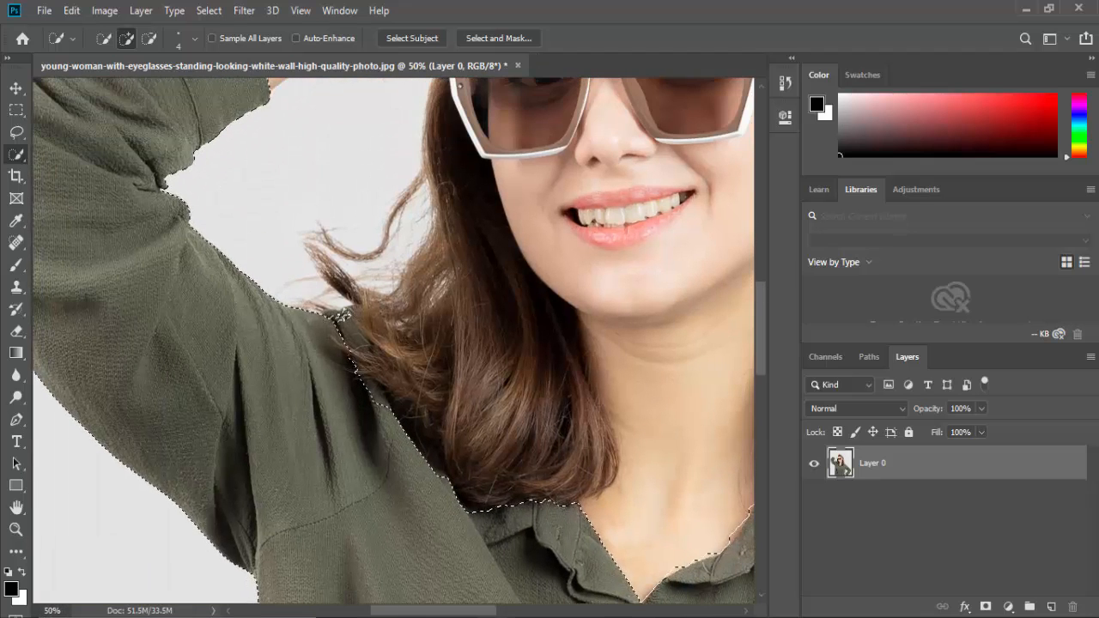
mouse_move(343, 318)
mouse_down()
mouse_move(355, 372)
mouse_move(353, 353)
mouse_move(383, 399)
mouse_up()
click(148, 38)
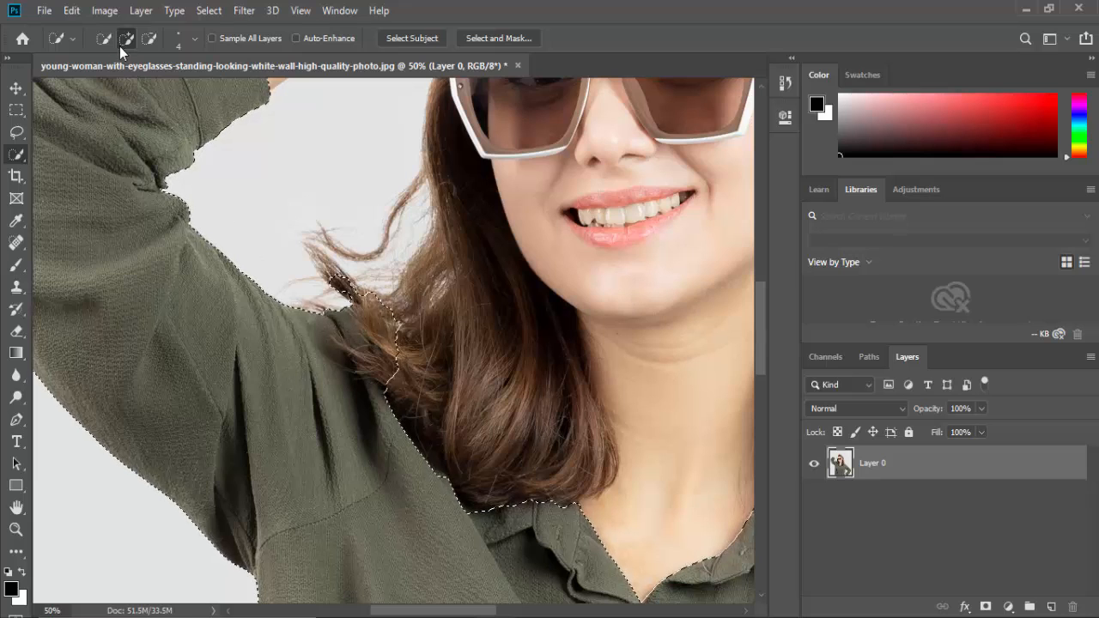
mouse_move(370, 314)
mouse_down()
mouse_move(386, 368)
mouse_move(390, 320)
mouse_move(345, 288)
mouse_up()
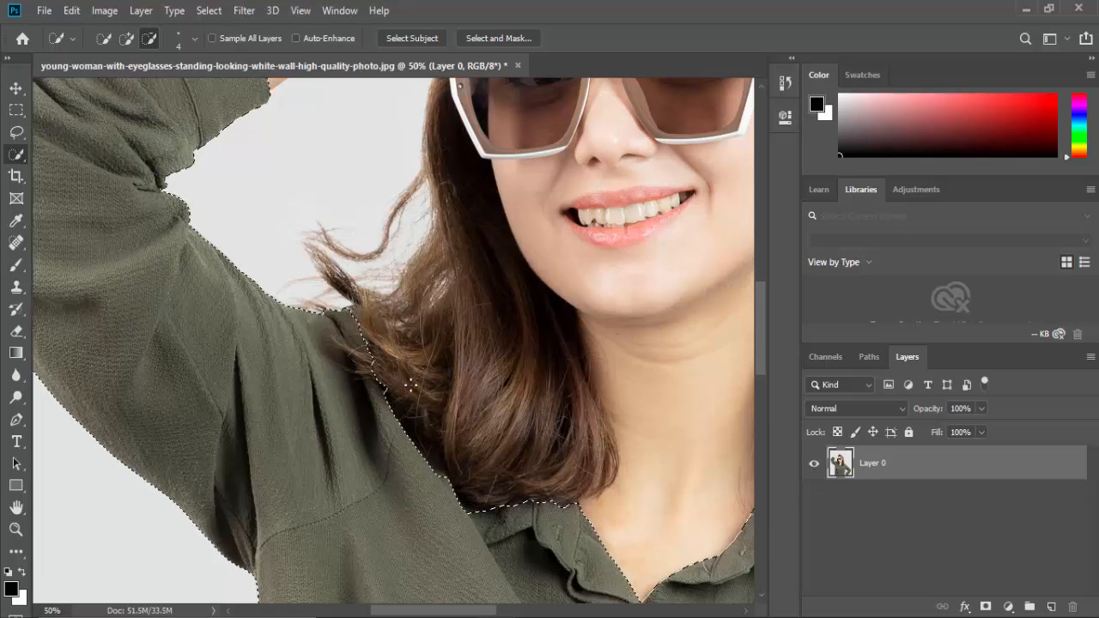
Add a Hue/Saturation adjustment layer masked to the shirt selection and sample the shirt fabric to target the Yellows range
key(ctrl+minus)
key(ctrl+minus)
key(ctrl+minus)
key(ctrl+minus)
key(ctrl+minus)
key(ctrl+minus)
key(ctrl+minus)
key(ctrl+plus)
key(ctrl+plus)
key(ctrl+plus)
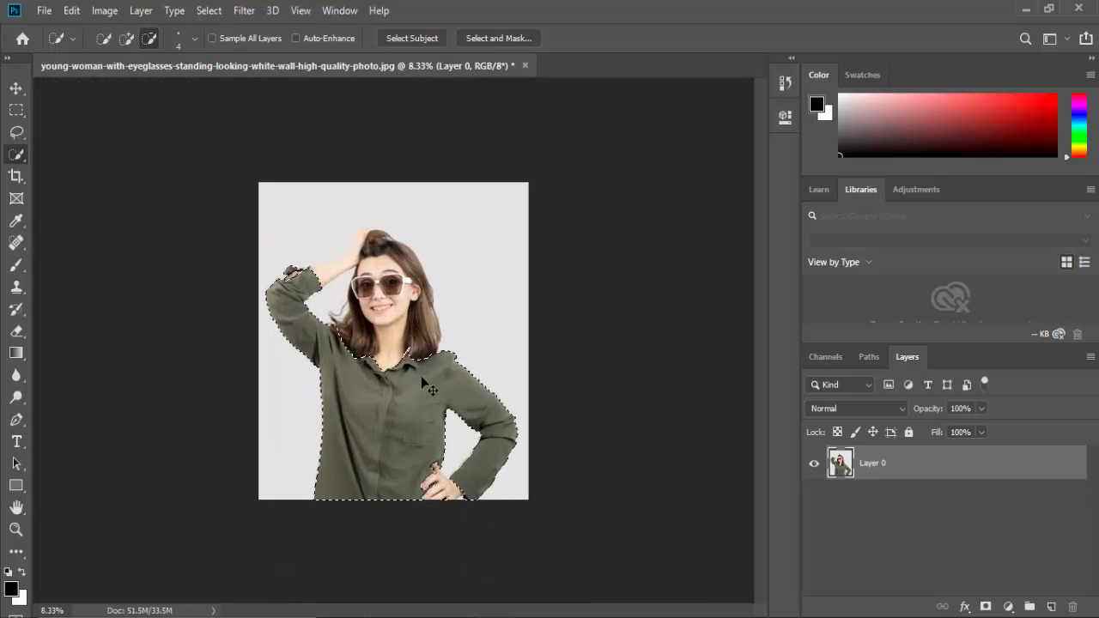
click(1008, 606)
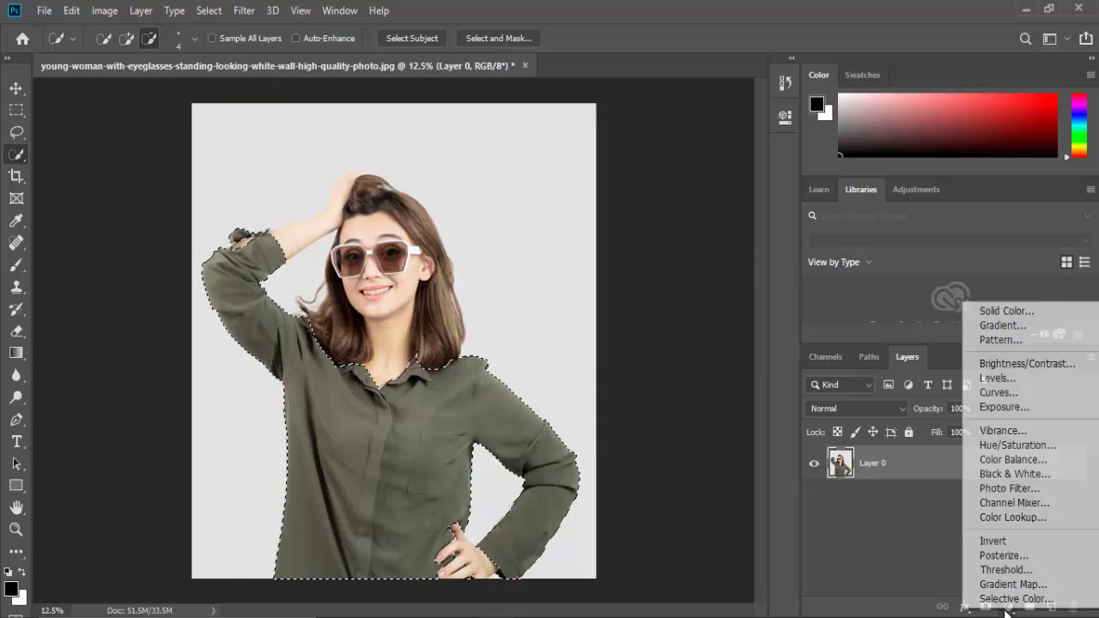
key(ctrl+minus)
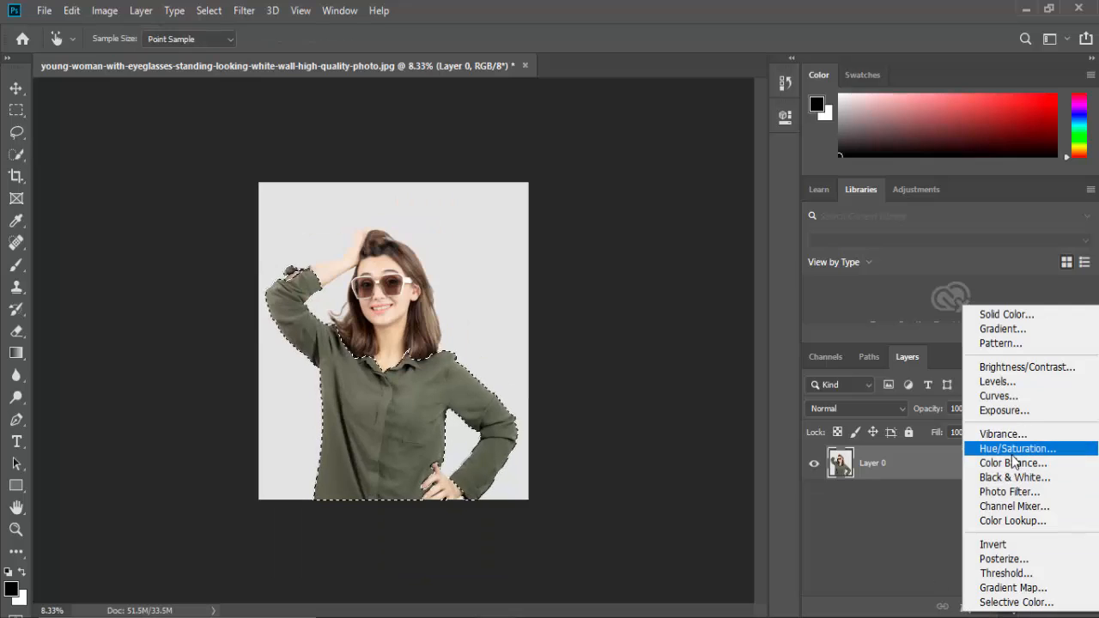
click(1017, 448)
key(z)
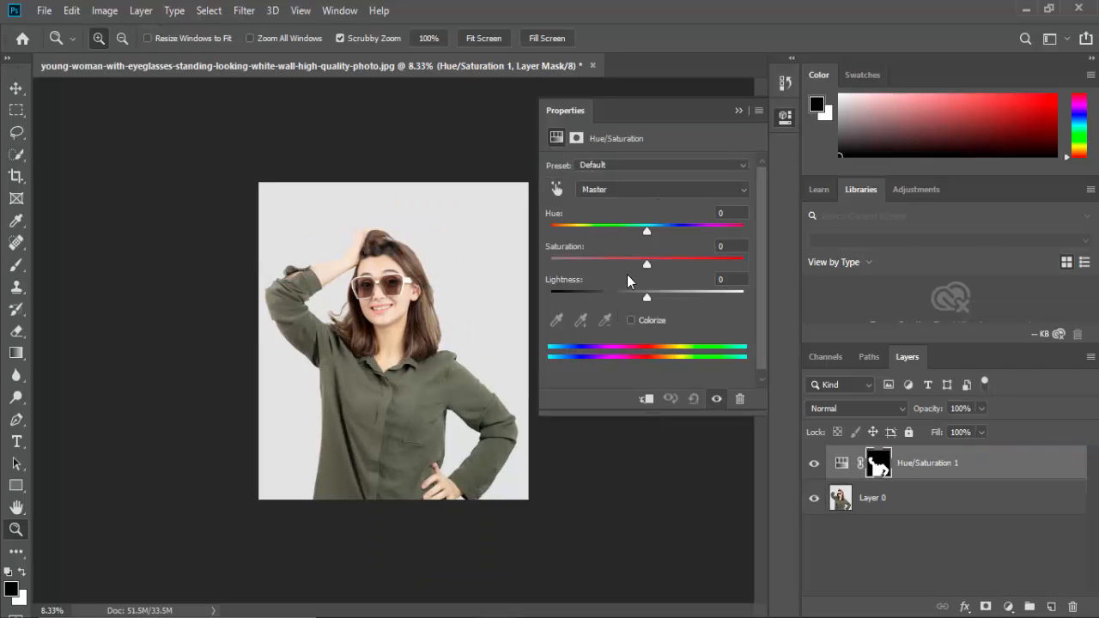
click(557, 190)
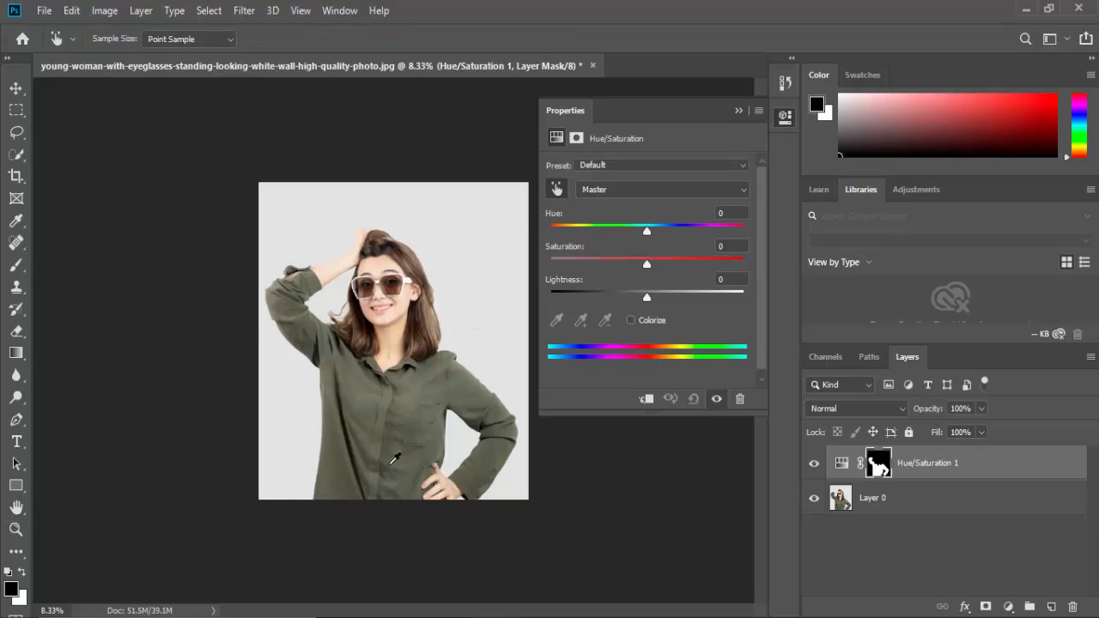
click(365, 468)
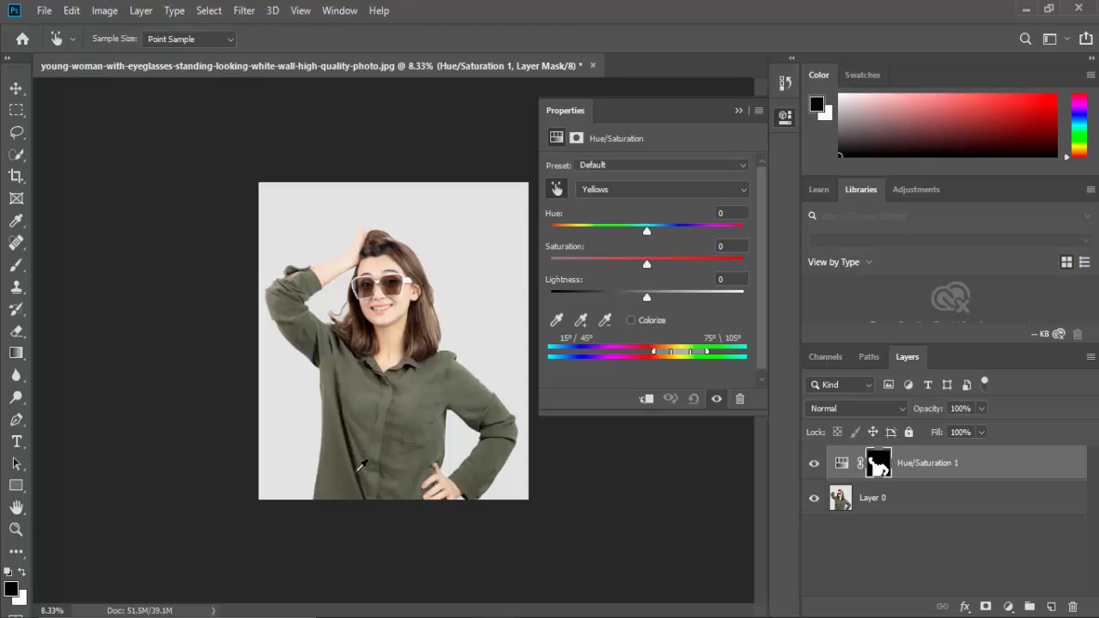
Try recoloring the shirt's Yellows with hue -104, saturation +79 and lightness -86
drag(649, 231, 580, 246)
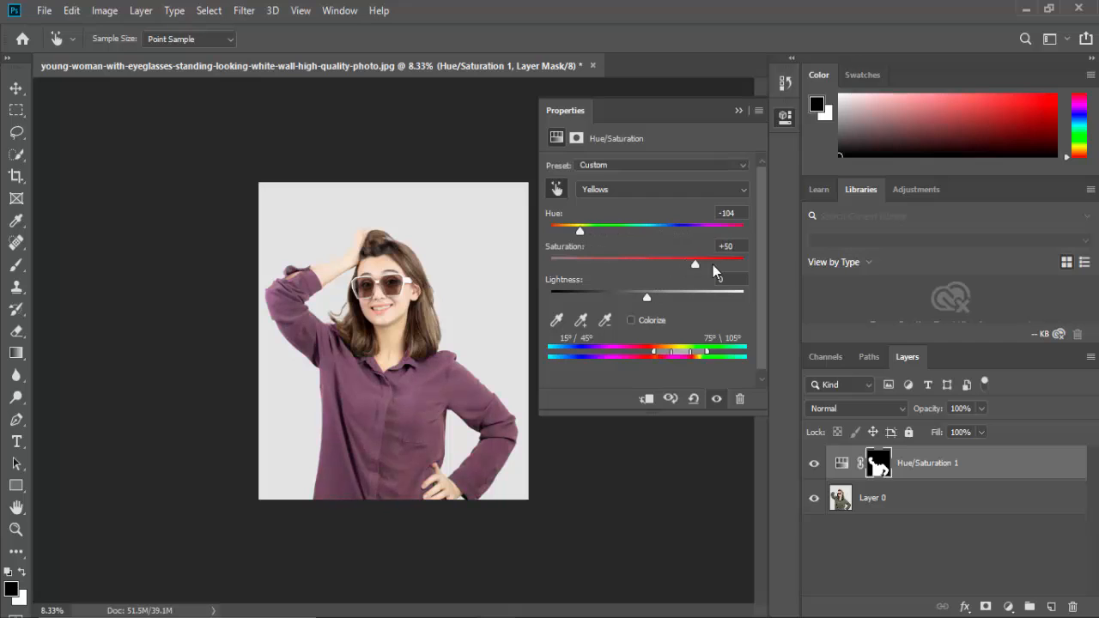
drag(713, 266, 727, 268)
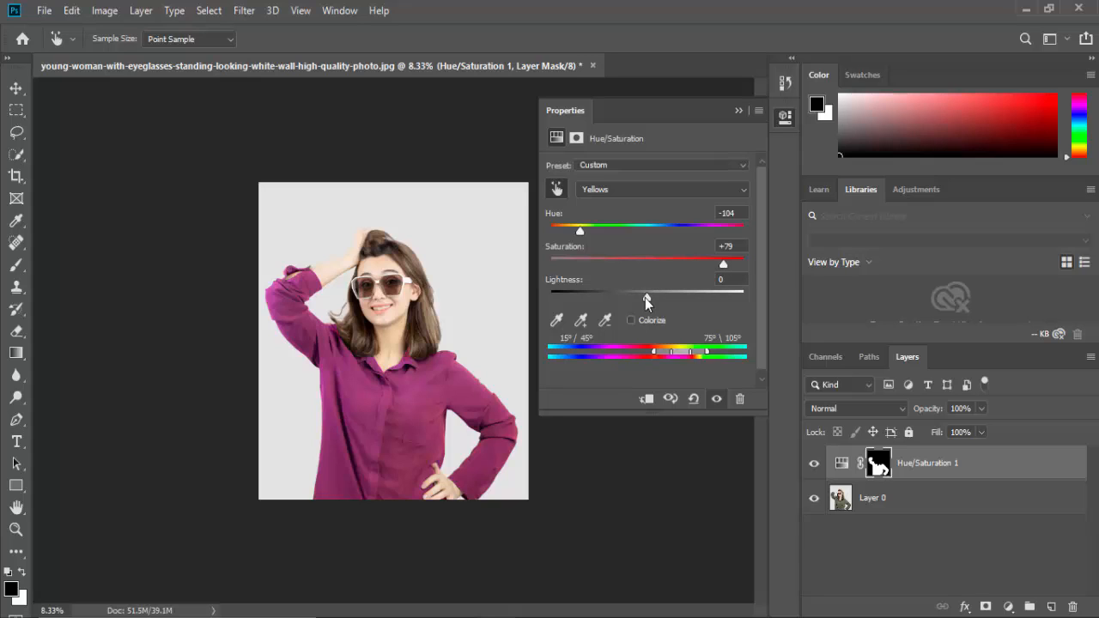
drag(645, 299, 566, 301)
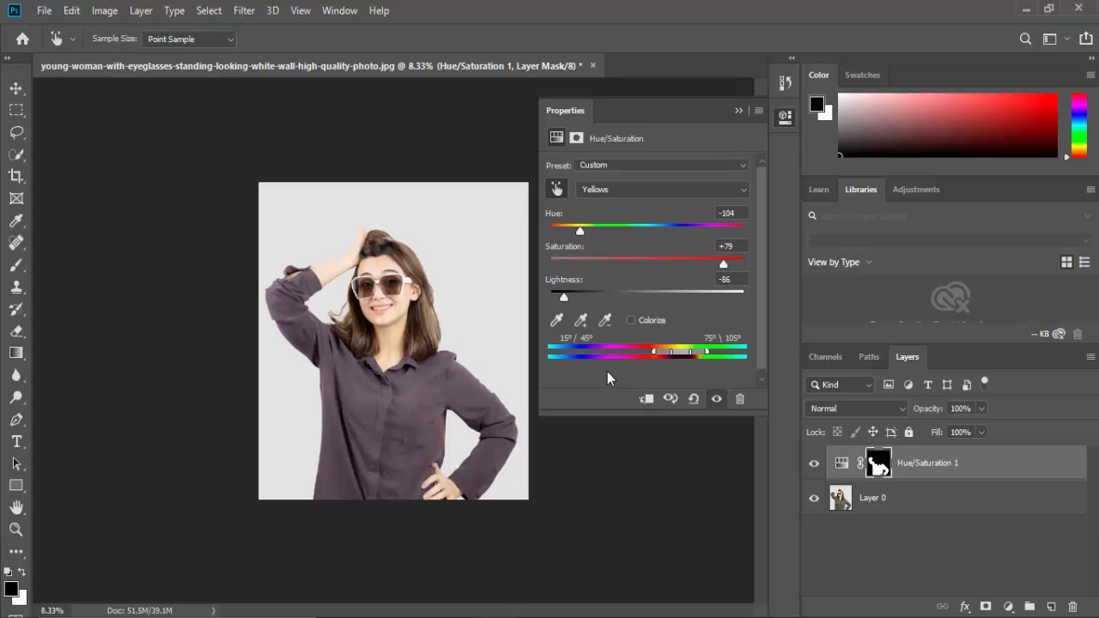
Try a lighter gray shirt color with hue +141, saturation +16 and lightness +68
drag(722, 267, 729, 232)
drag(564, 297, 713, 298)
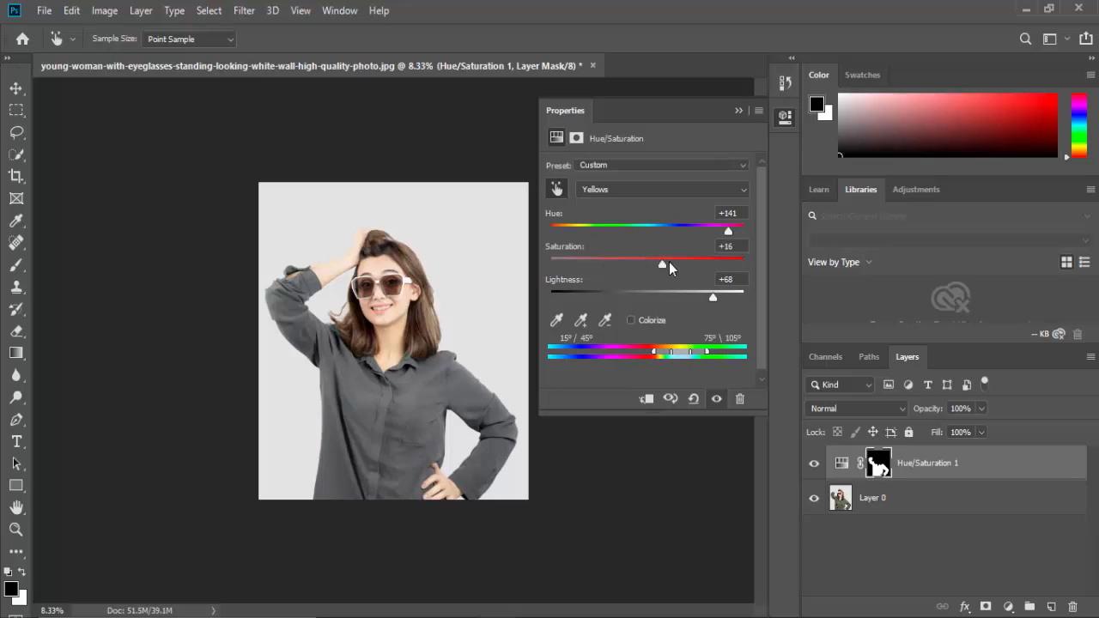
Recolor the shirt to olive green with hue -19, saturation +60 and lightness -6
mouse_move(669, 265)
mouse_down()
mouse_move(753, 268)
mouse_move(689, 267)
mouse_up()
drag(674, 232, 527, 233)
drag(646, 300, 641, 298)
drag(587, 232, 629, 245)
mouse_move(697, 272)
mouse_down()
mouse_move(733, 265)
mouse_move(714, 270)
mouse_up()
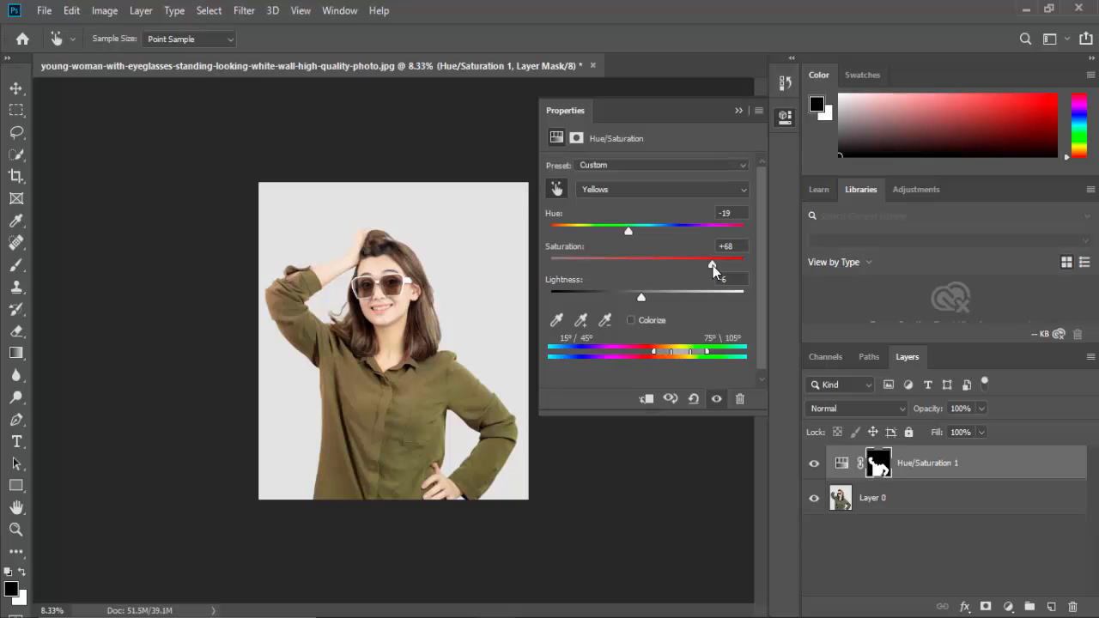
mouse_move(714, 269)
mouse_down()
mouse_move(699, 270)
mouse_move(721, 267)
mouse_move(707, 273)
mouse_up()
Narrow the adjustment's affected color range to 138°/144° through 145°\167° in the greens and collapse the adjustment properties
mouse_move(650, 356)
mouse_down()
mouse_move(559, 352)
mouse_move(741, 352)
mouse_move(674, 355)
mouse_move(727, 359)
mouse_move(704, 355)
mouse_up()
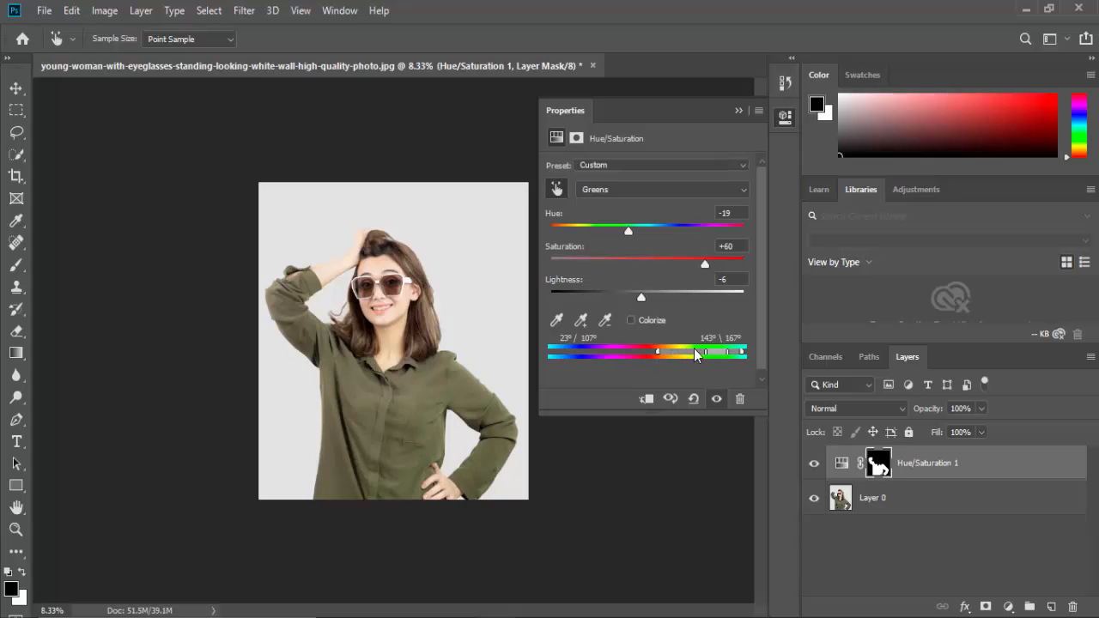
drag(659, 357, 726, 357)
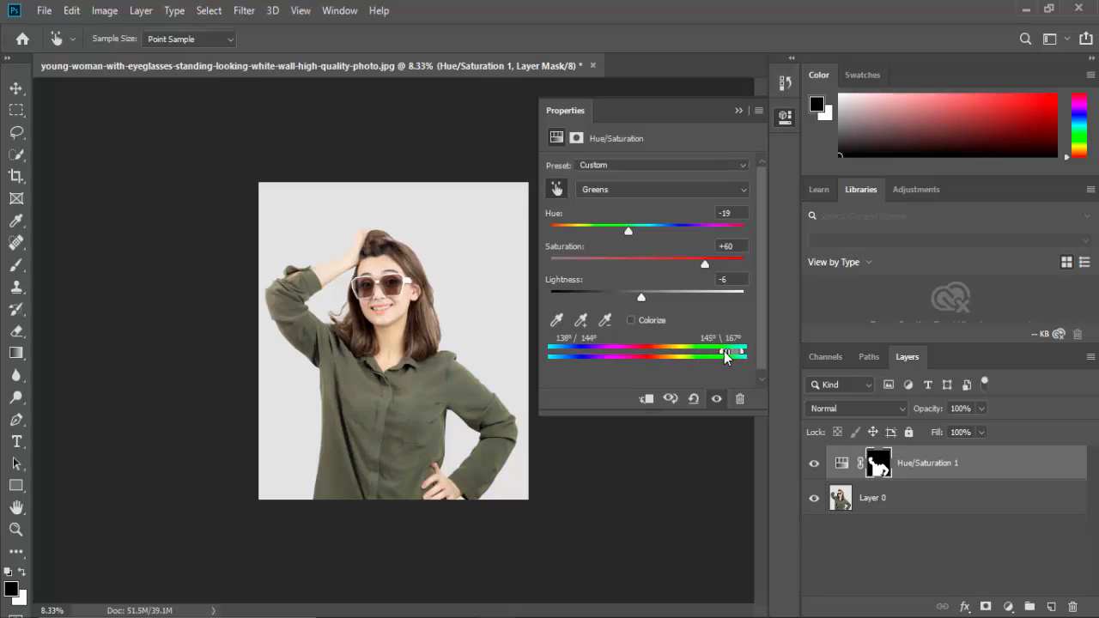
click(739, 112)
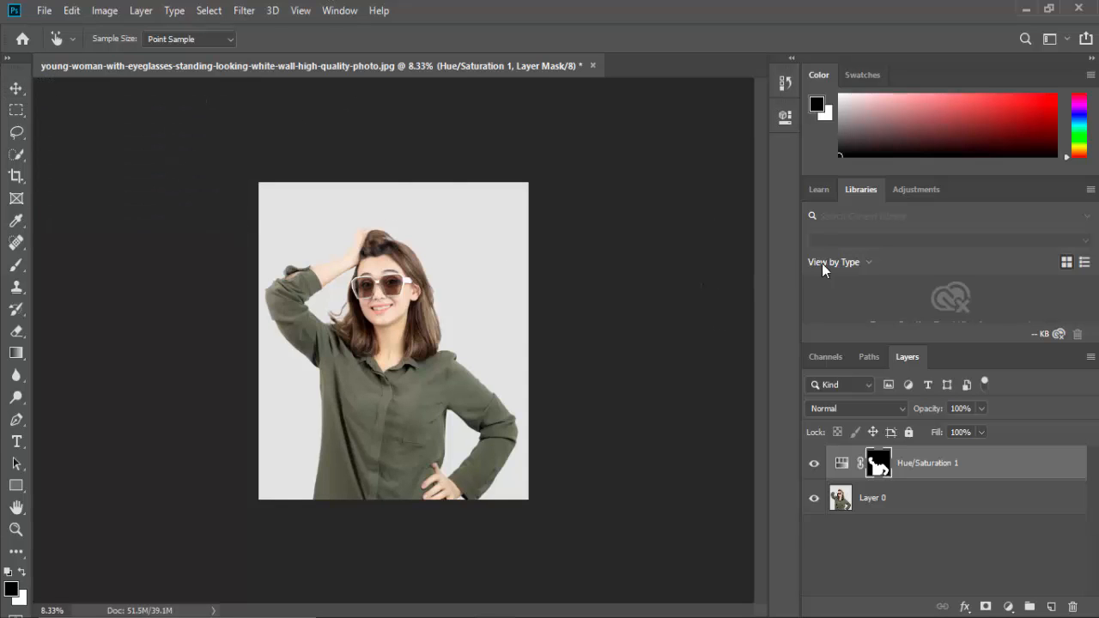
click(620, 617)
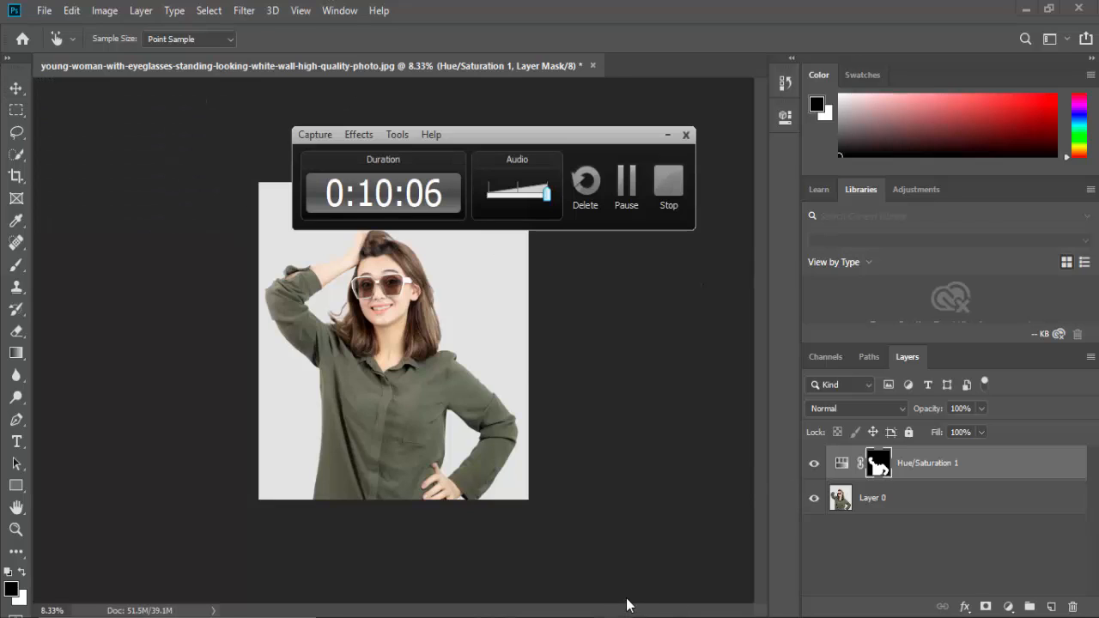